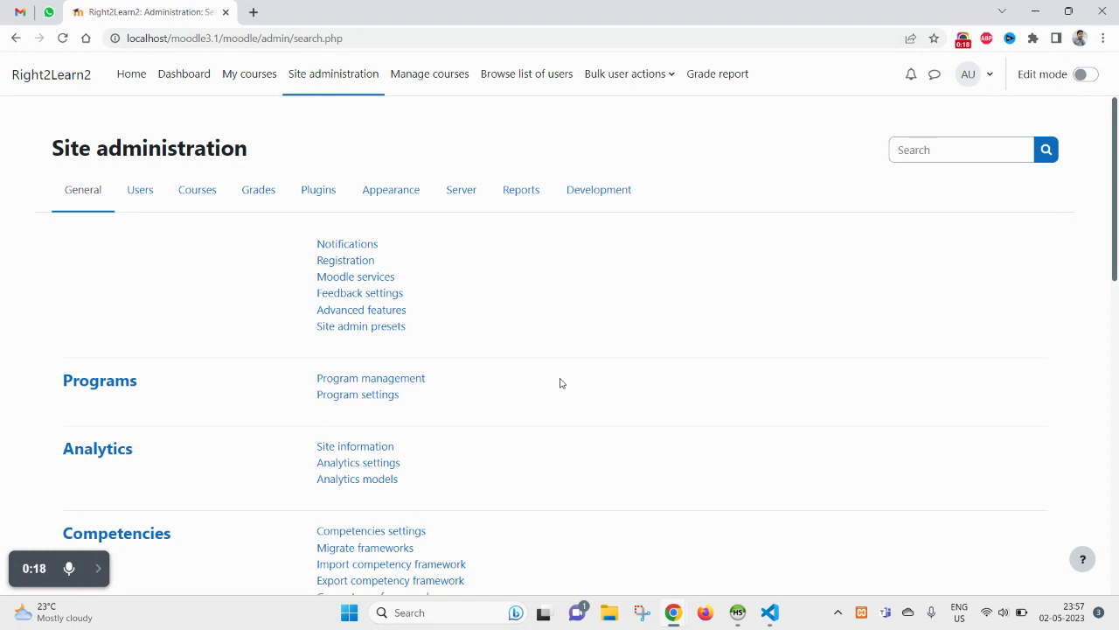
Return to the site administration overview and show the General settings category.
scroll(561, 382, down, 4)
scroll(561, 382, down, 3)
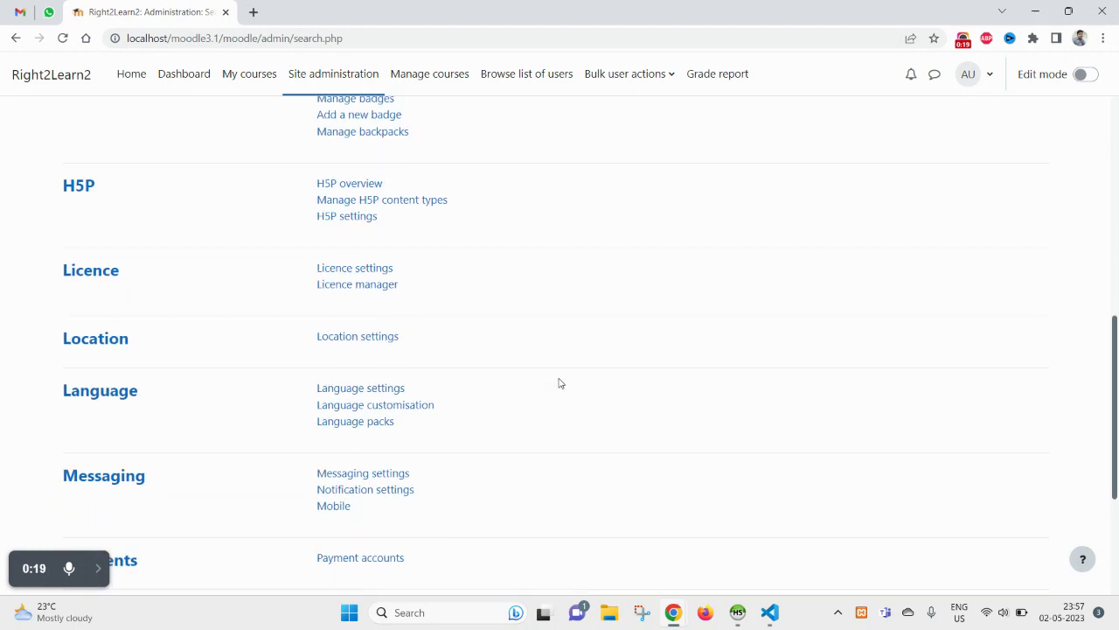
scroll(561, 382, down, 2)
scroll(561, 382, up, 10)
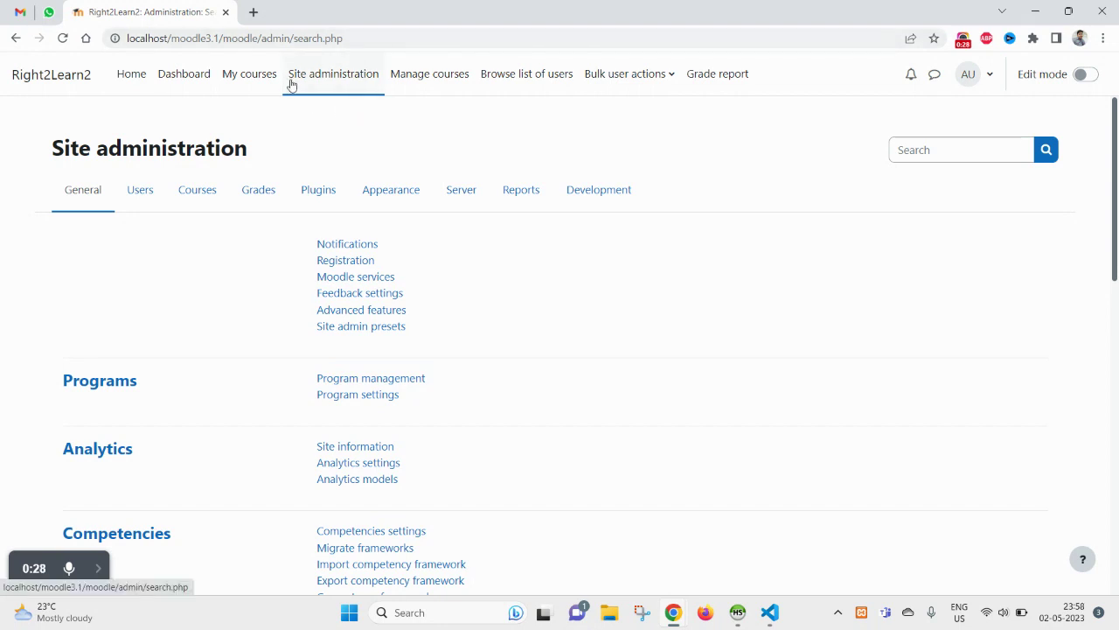
click(345, 88)
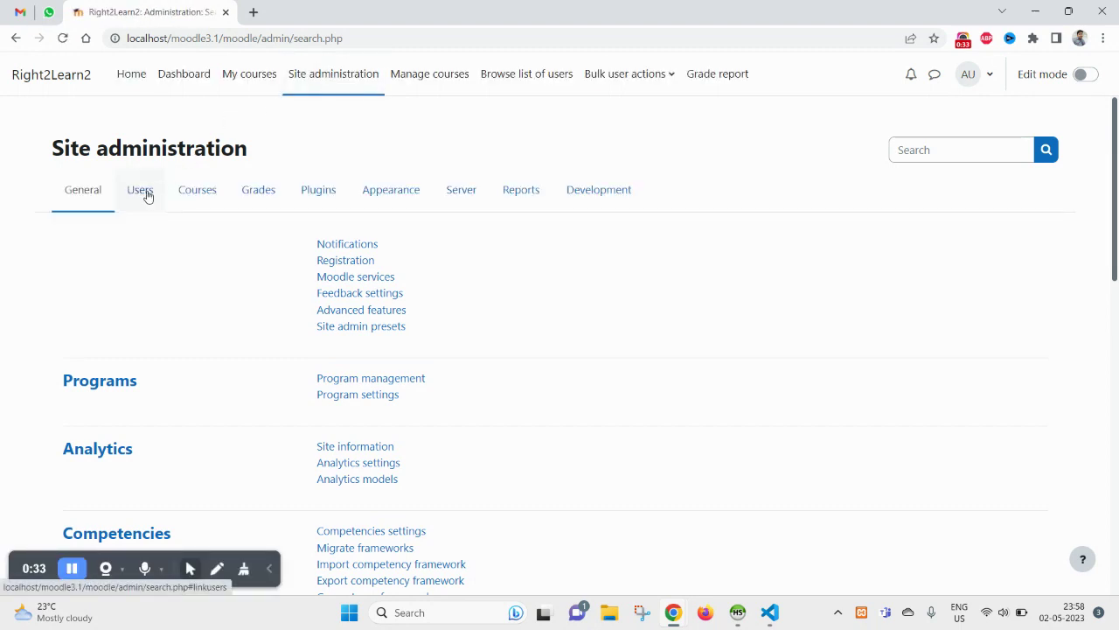
click(82, 213)
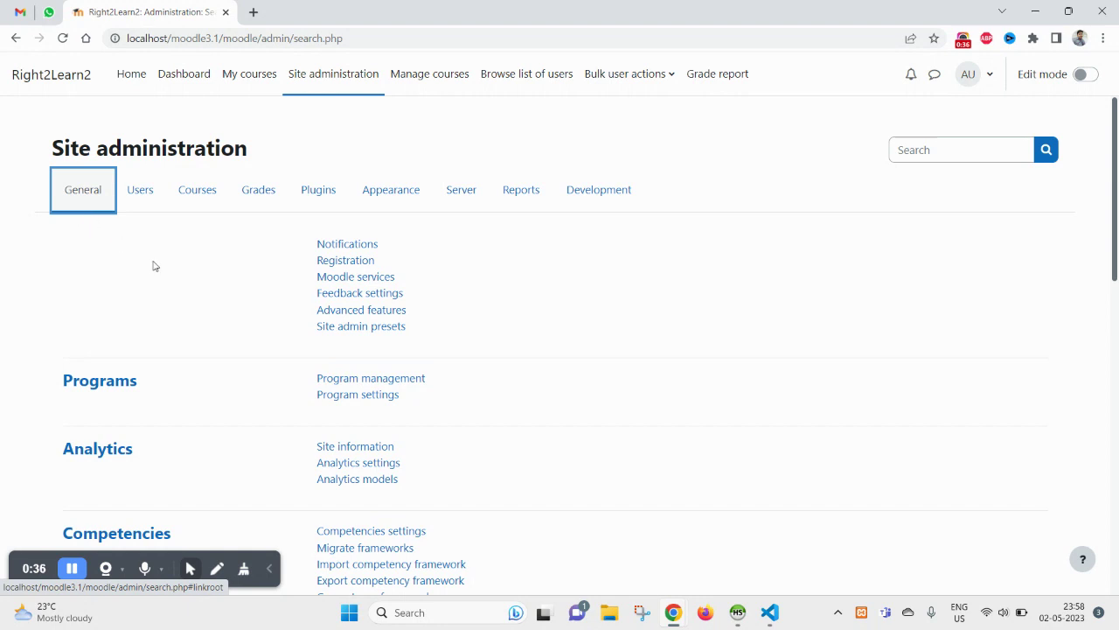
Open Site security settings under the Security section.
scroll(154, 265, down, 10)
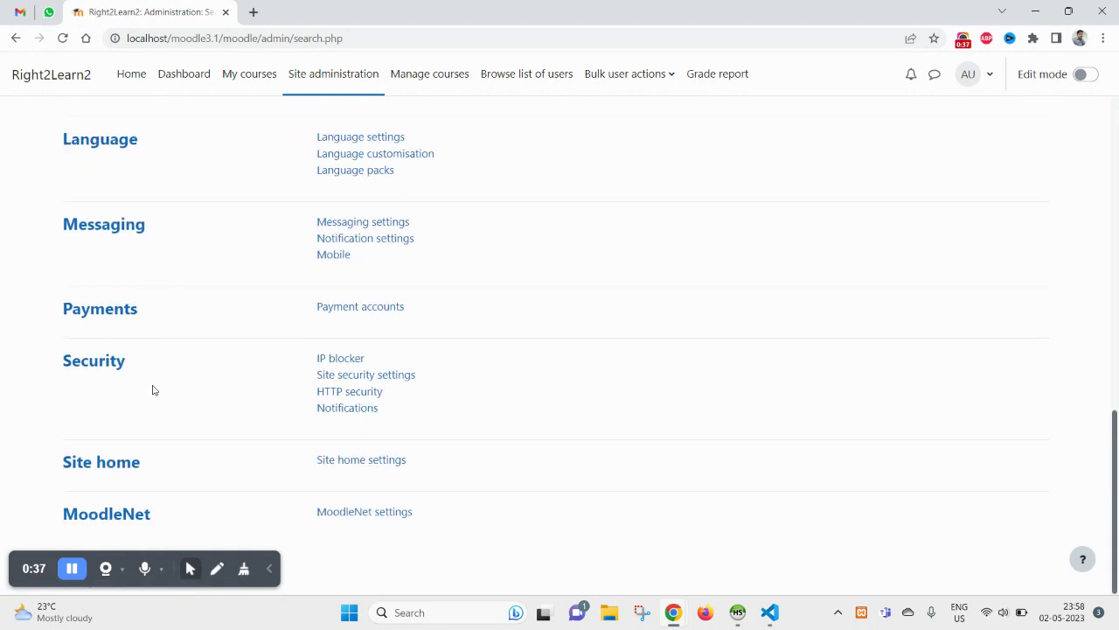
drag(127, 377, 454, 417)
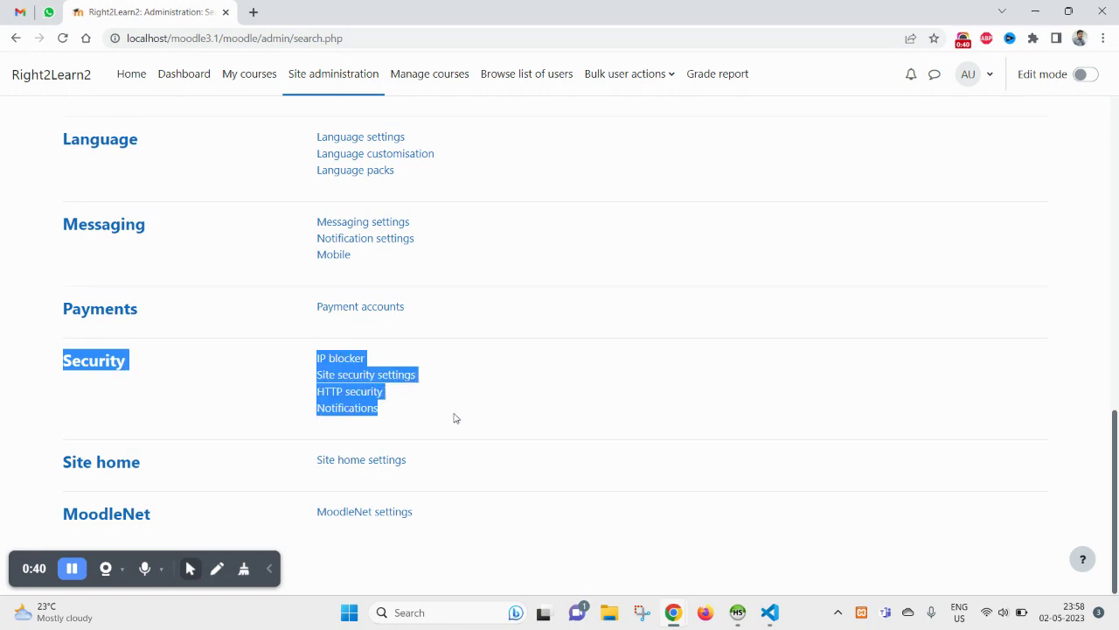
click(343, 382)
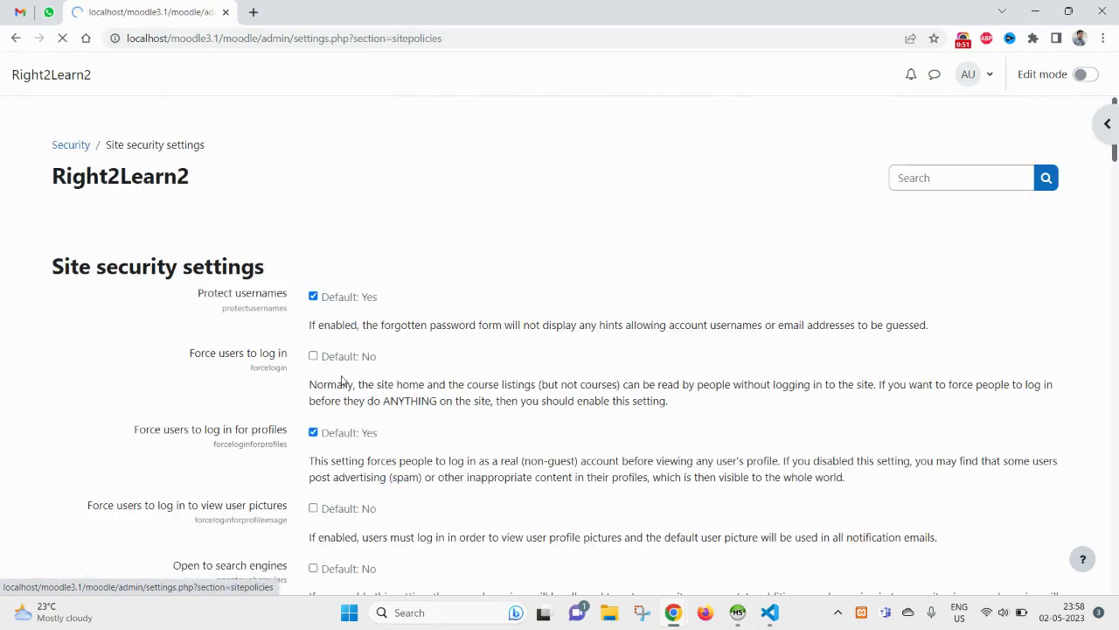
Search the security settings page for 'password' with find-in-page.
scroll(522, 330, down, 13)
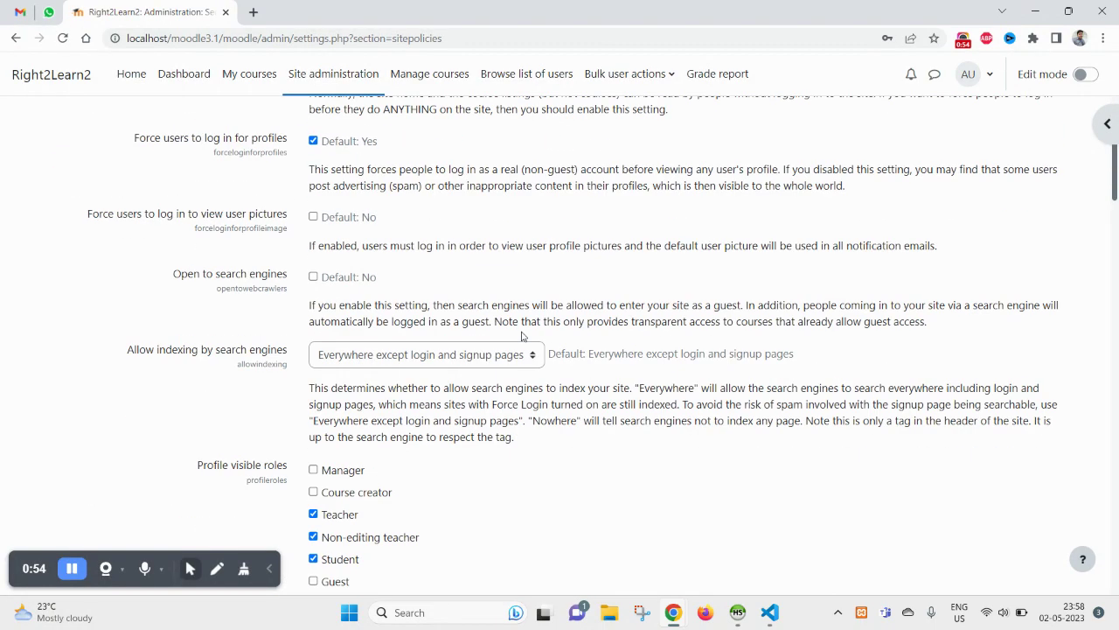
scroll(518, 333, down, 4)
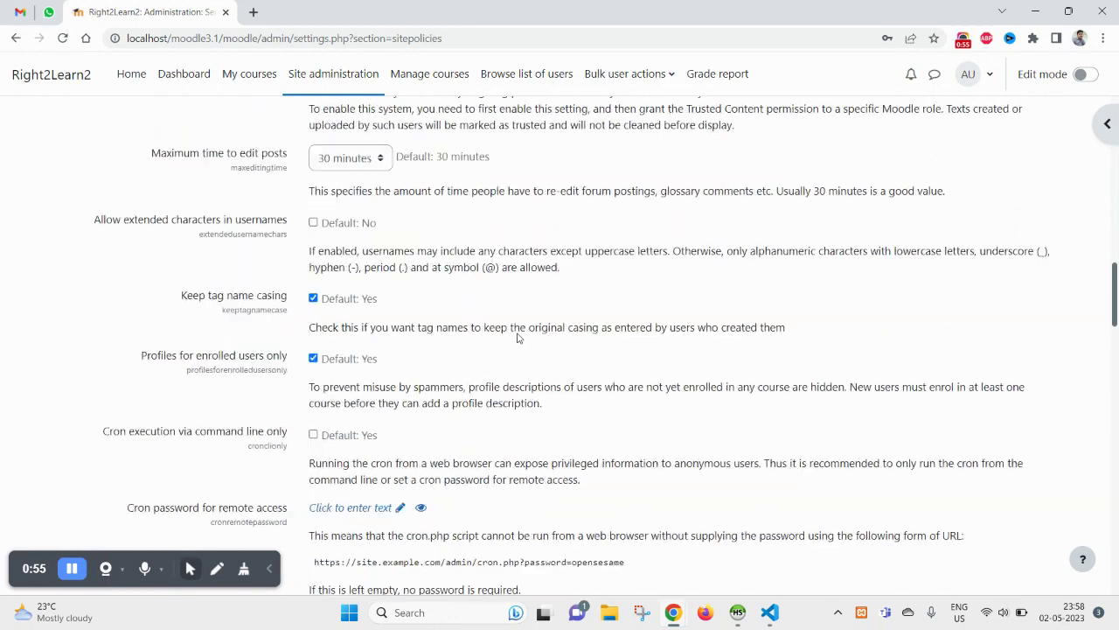
scroll(519, 333, up, 4)
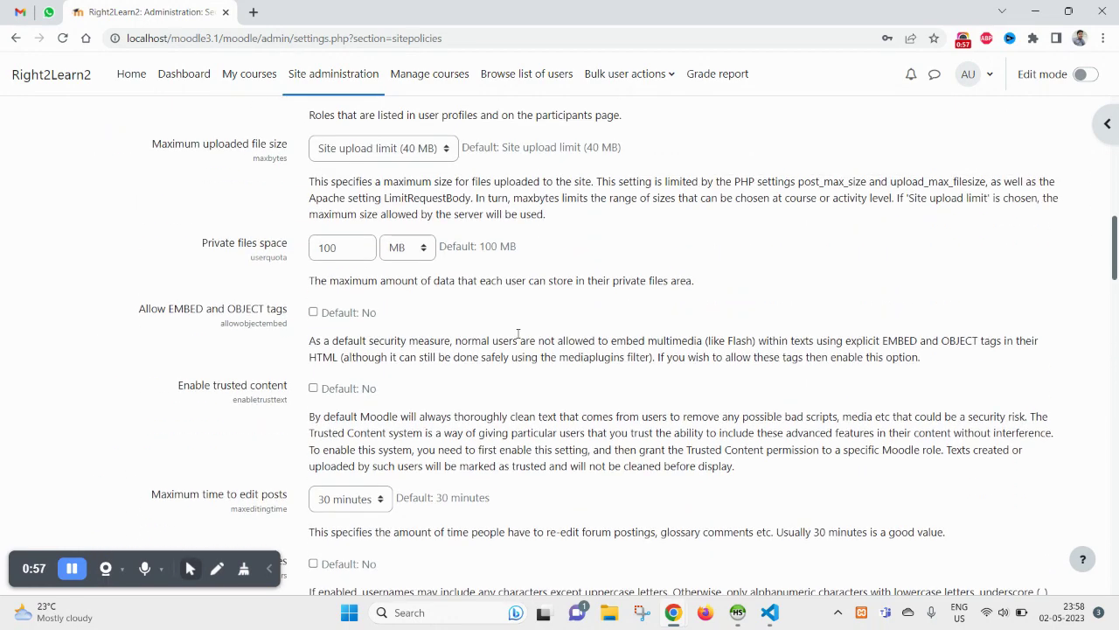
scroll(518, 335, down, 4)
scroll(517, 337, down, 3)
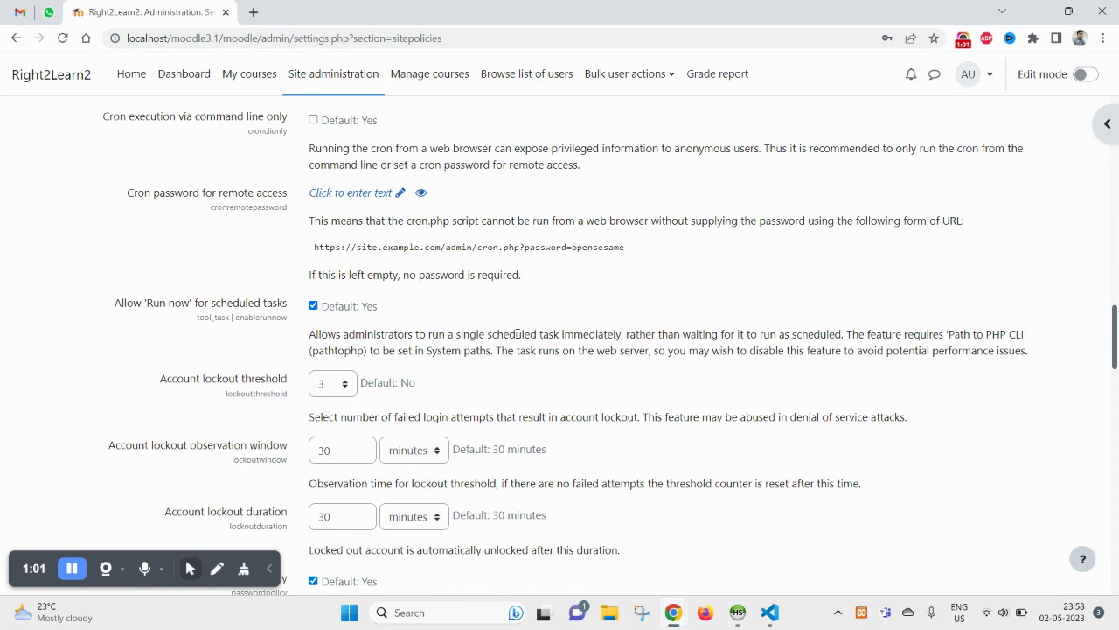
key(ctrl+f)
key(Caps_Lock)
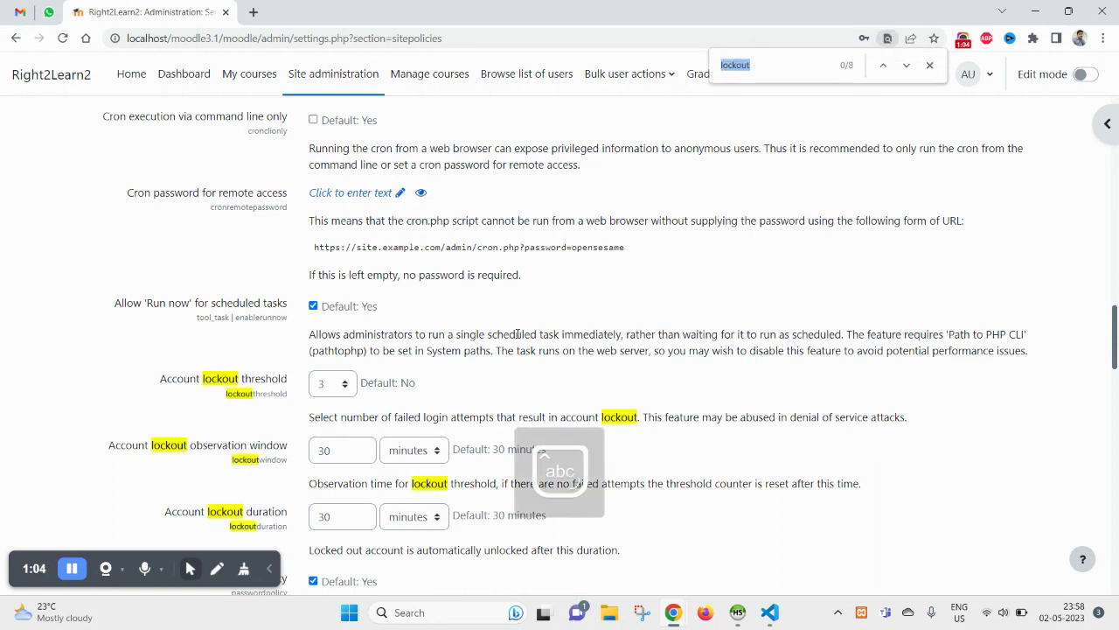
text(p)
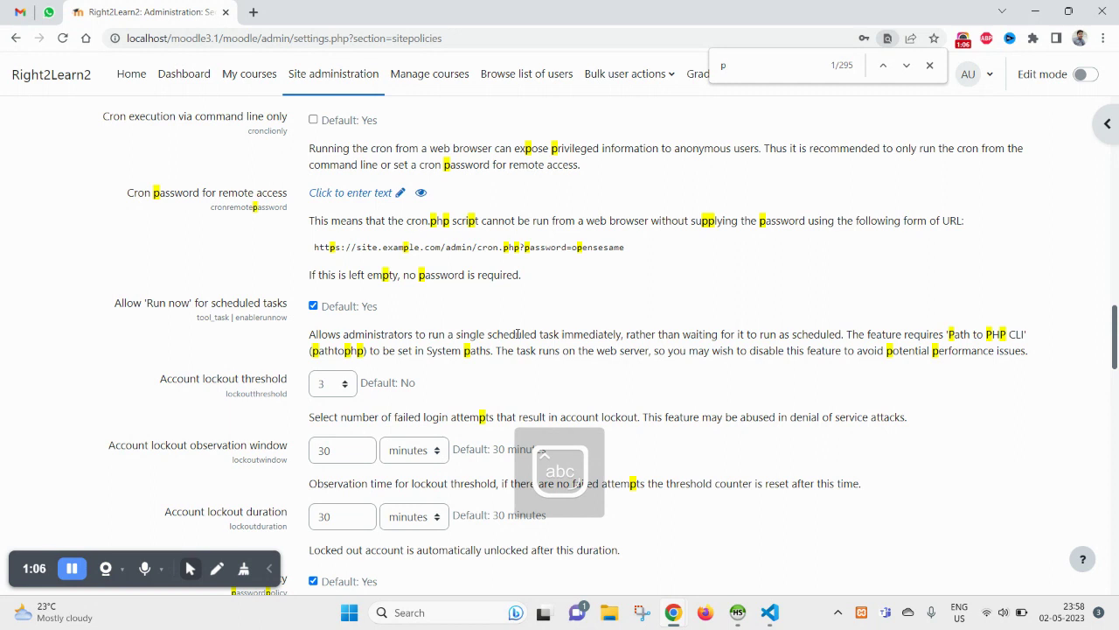
text(asswor)
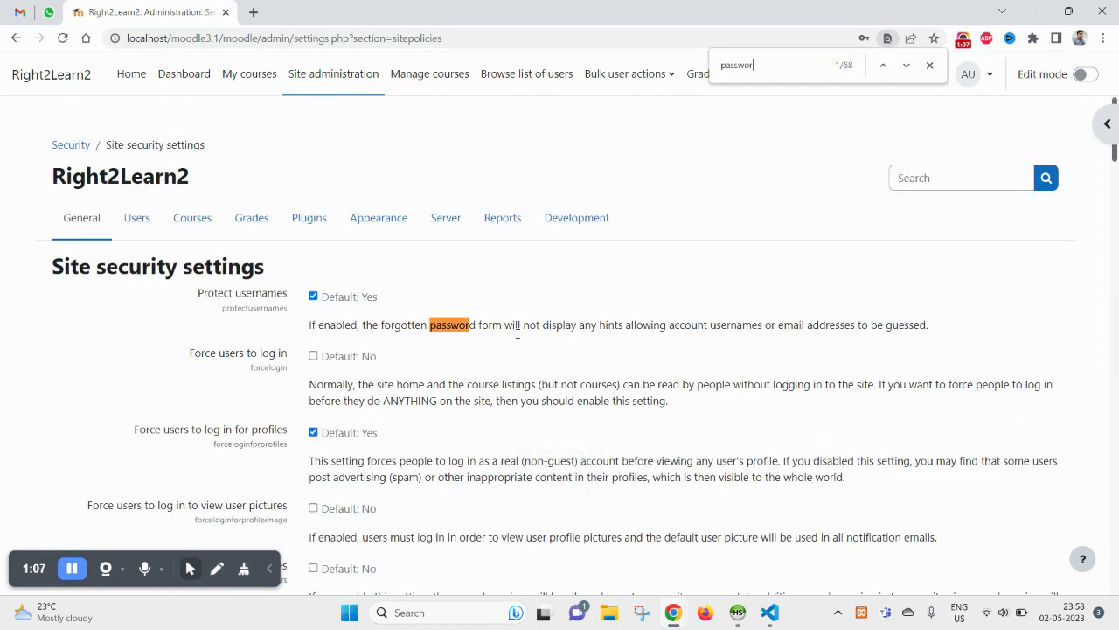
text(d2)
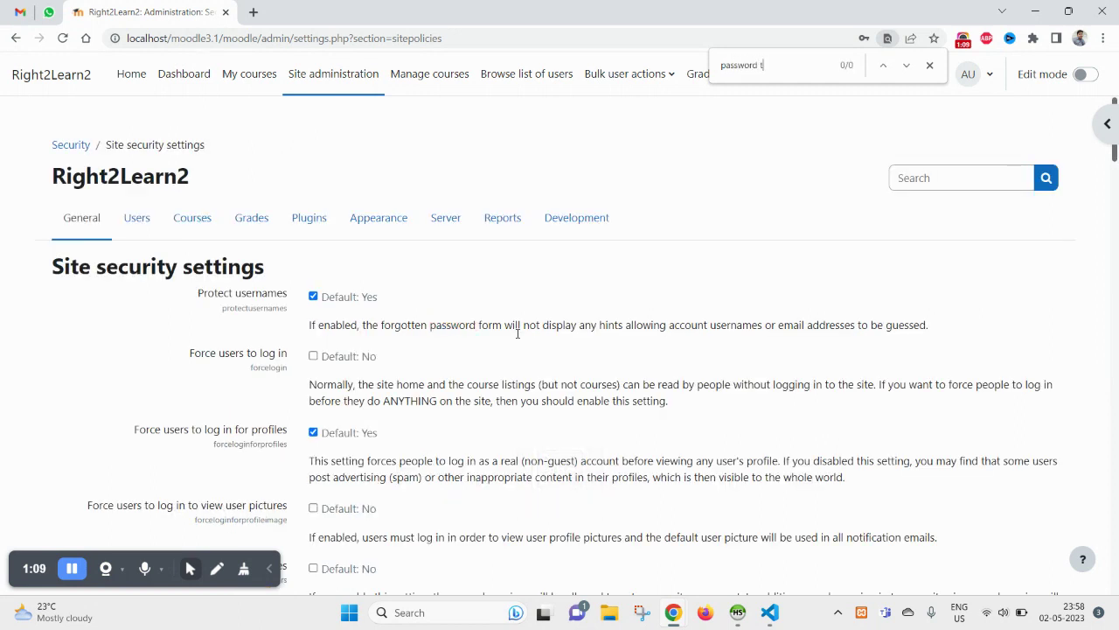
key(BackSpace)
key(Return)
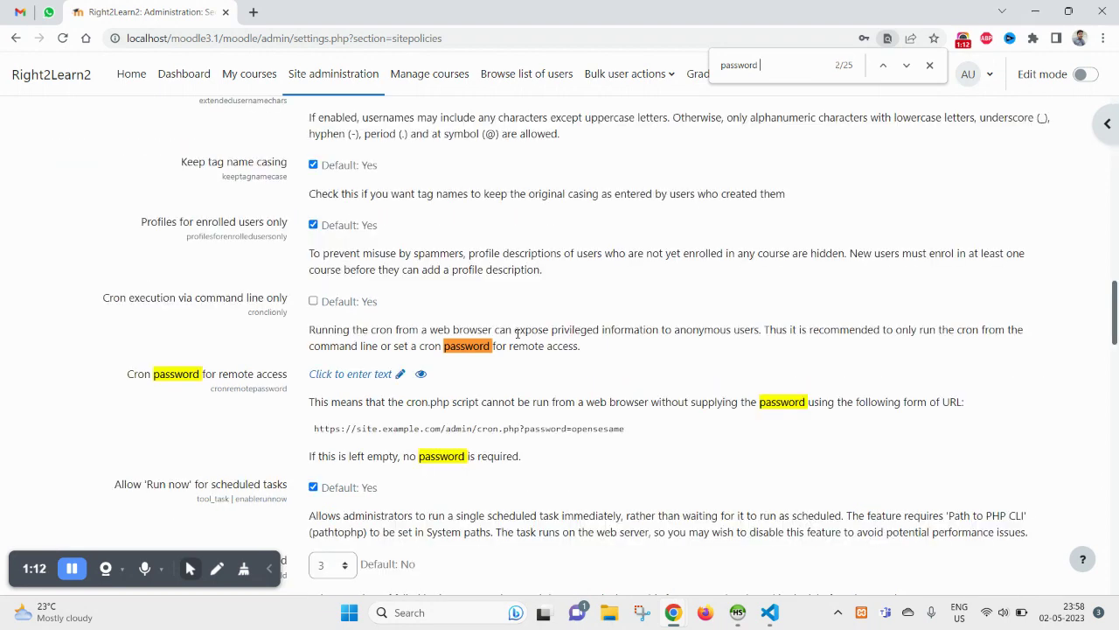
Scroll through the password policy options to the Account lockout threshold setting.
scroll(341, 385, down, 10)
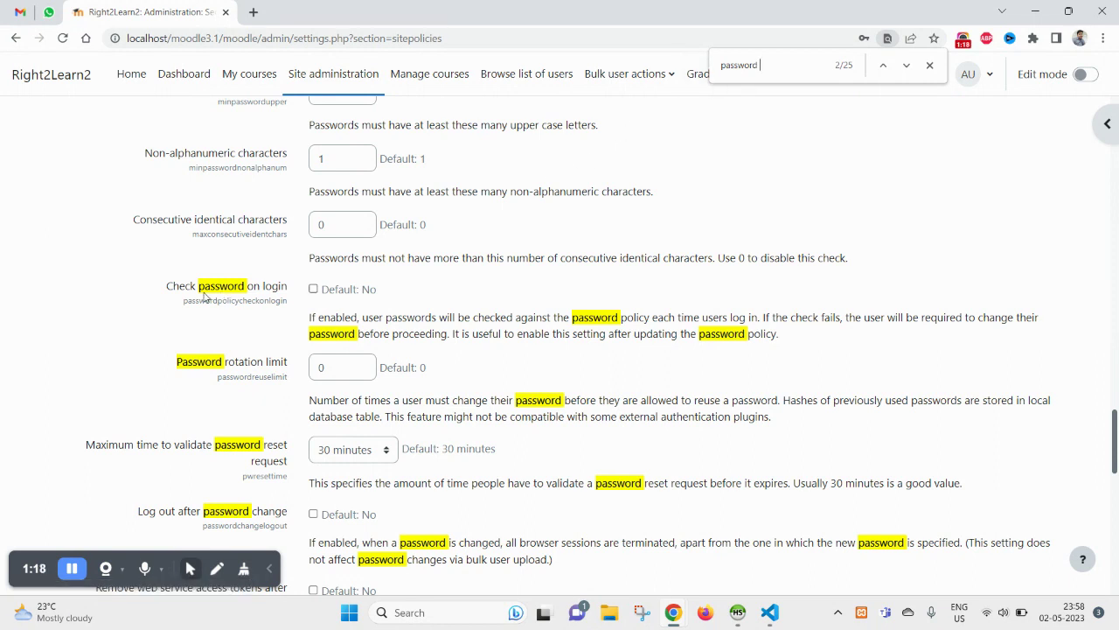
scroll(313, 293, down, 3)
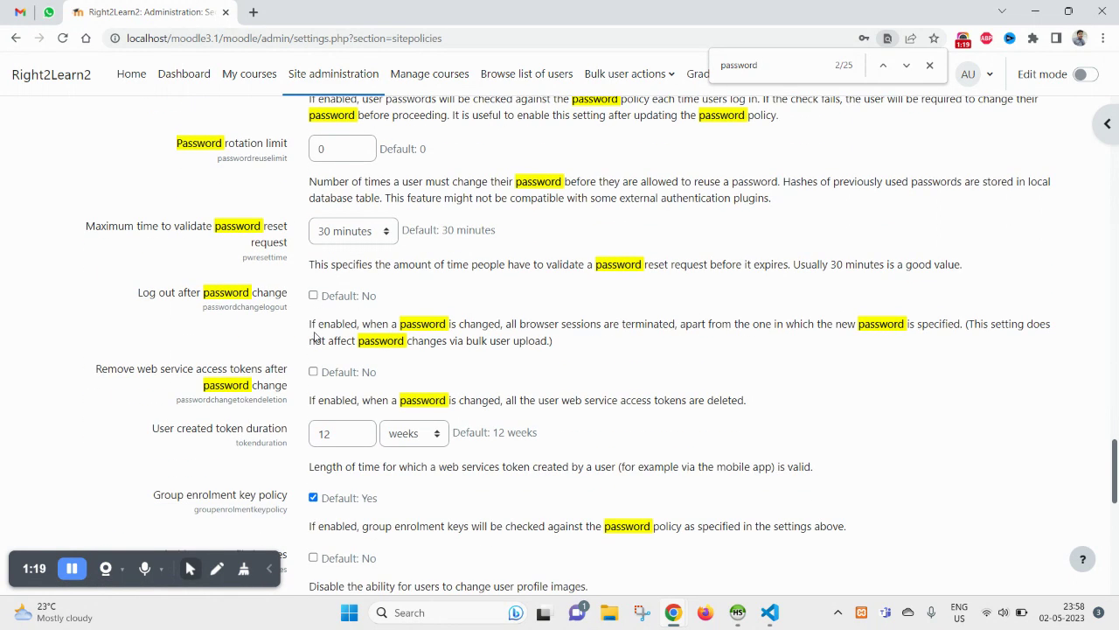
scroll(315, 337, down, 2)
scroll(315, 337, up, 2)
scroll(315, 336, down, 3)
scroll(315, 336, down, 4)
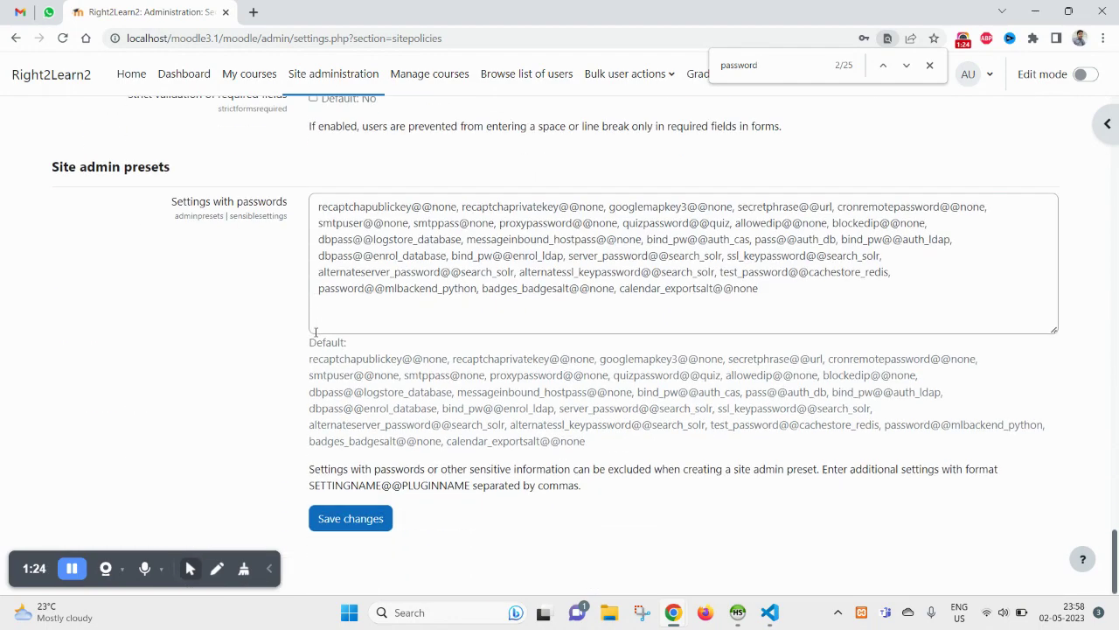
scroll(315, 337, up, 7)
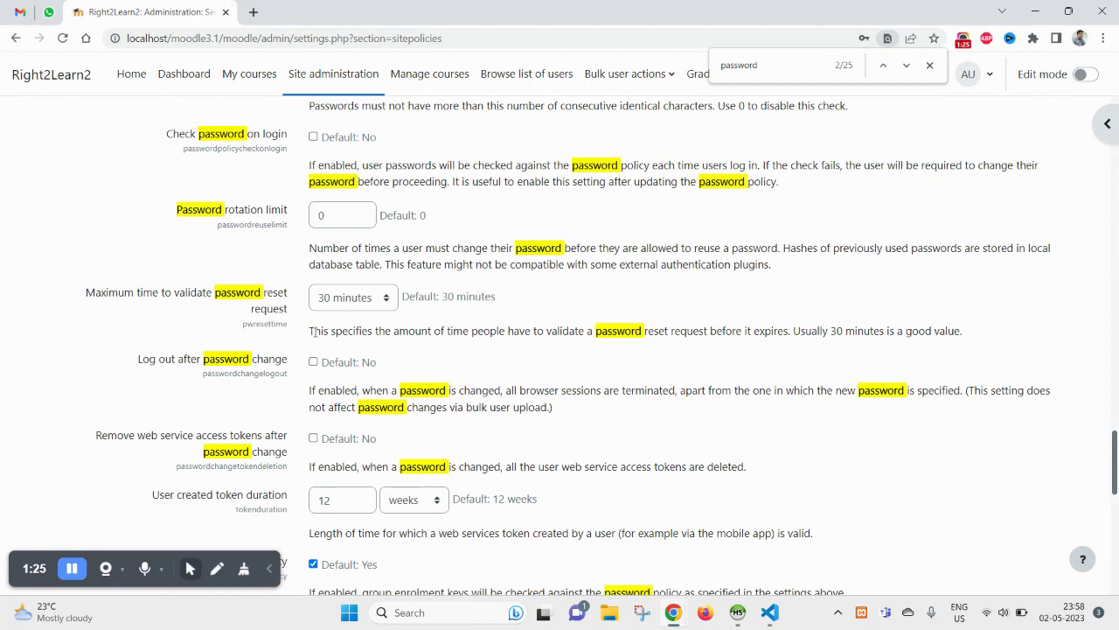
scroll(313, 331, up, 2)
scroll(313, 330, down, 3)
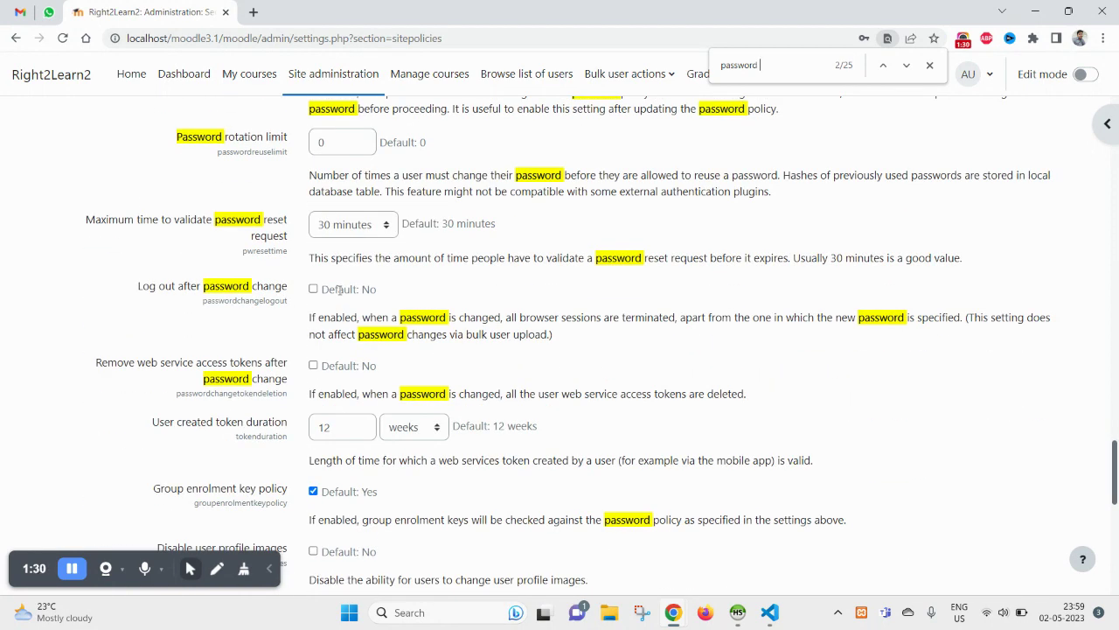
scroll(339, 290, up, 9)
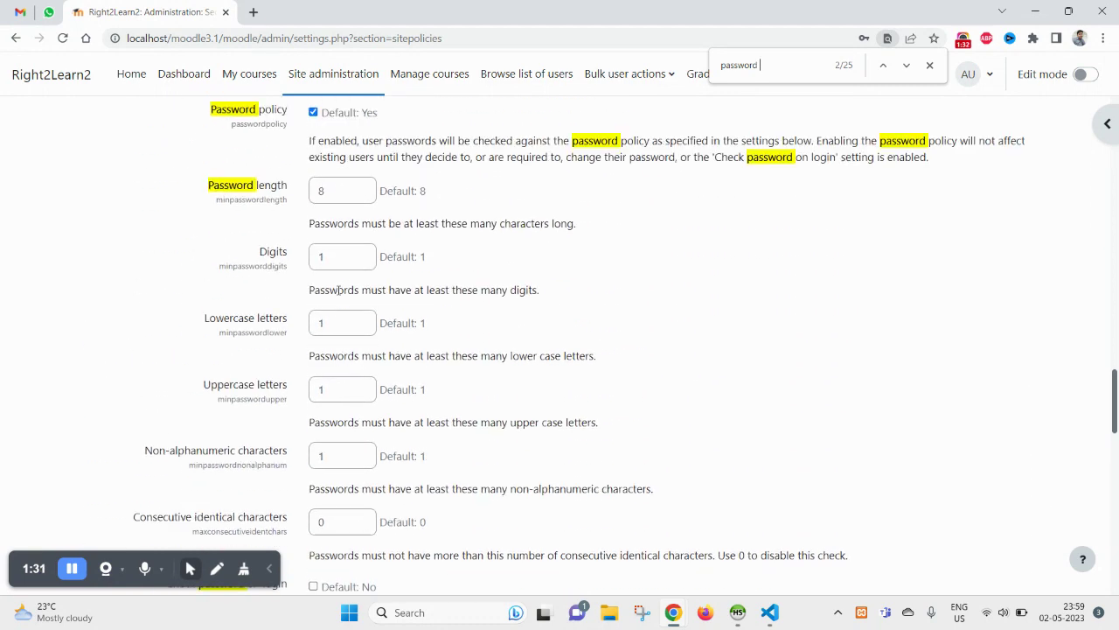
scroll(339, 290, up, 3)
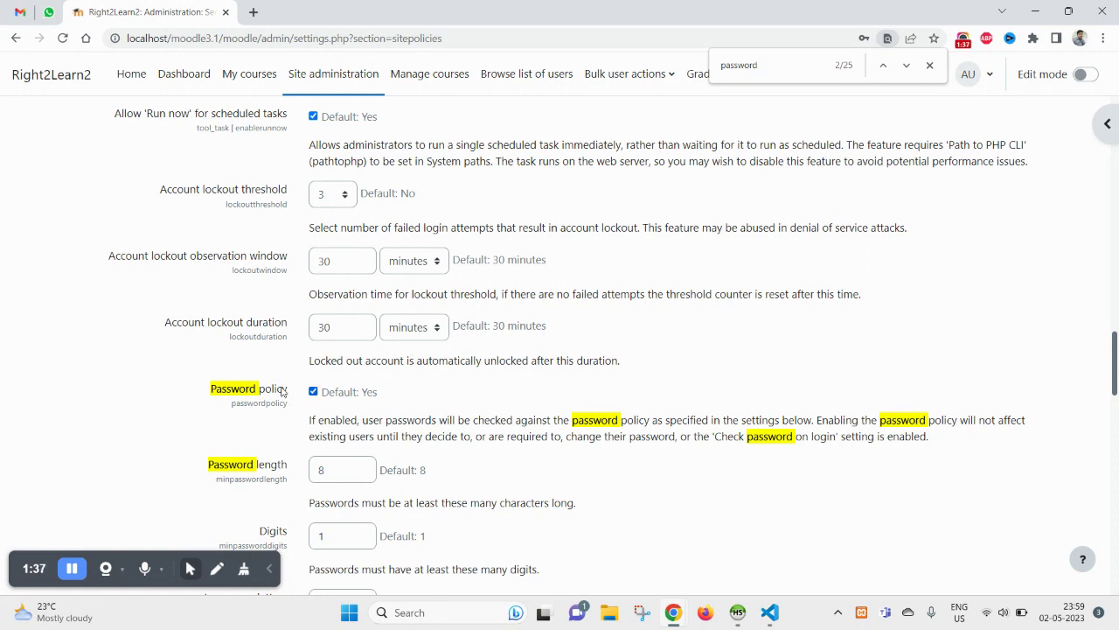
Highlight the account lockout labels and try the threshold dropdown, leaving it at No.
drag(628, 361, 210, 201)
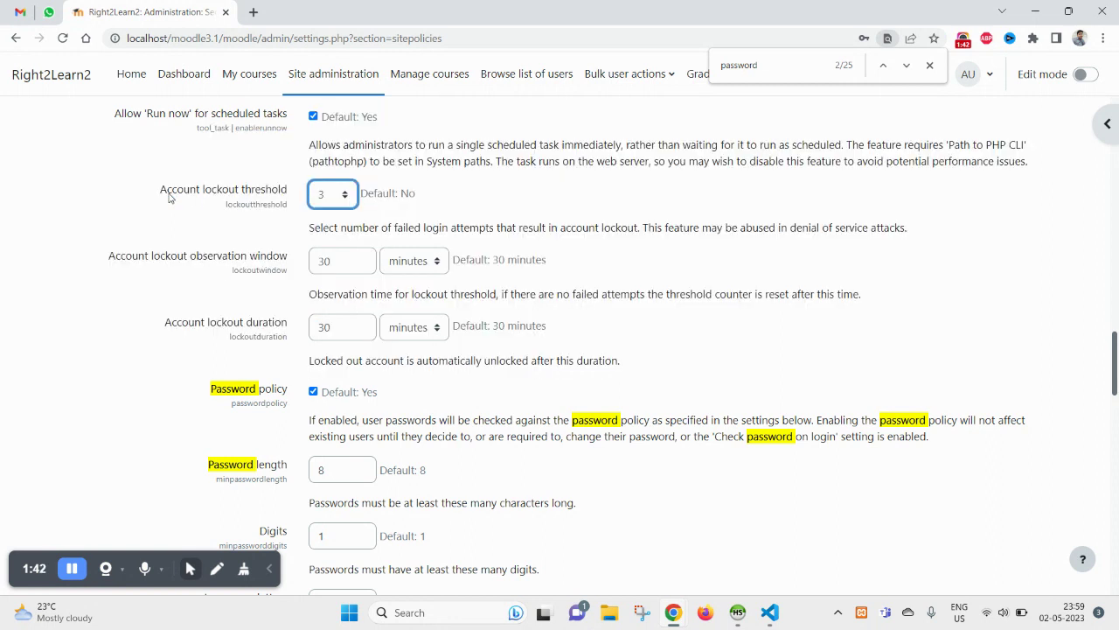
double_click(170, 196)
click(170, 196)
click(930, 65)
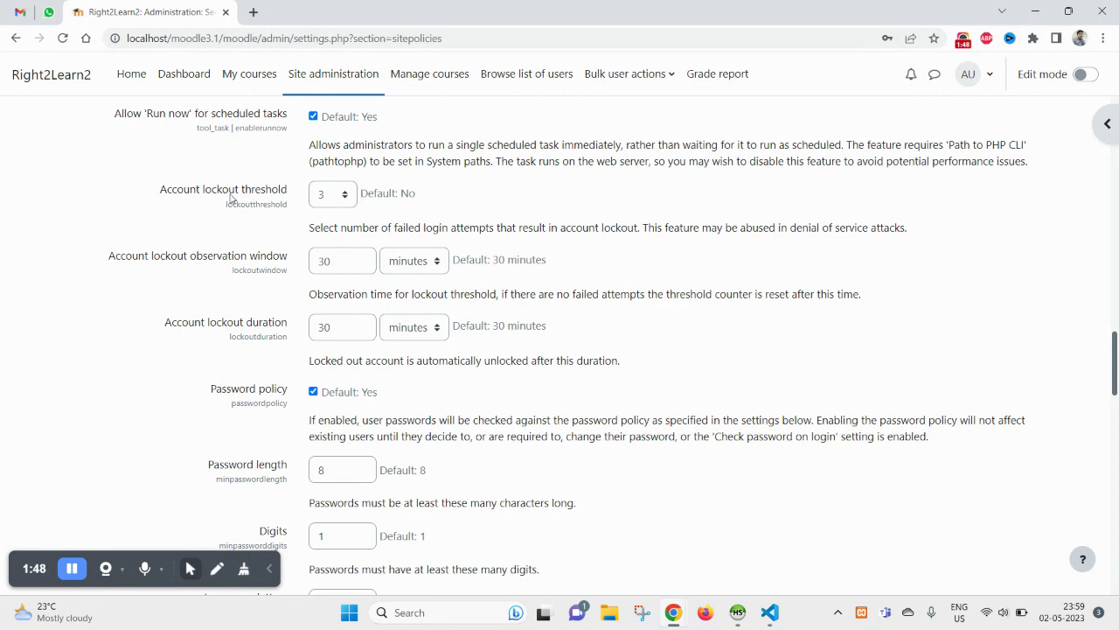
double_click(261, 195)
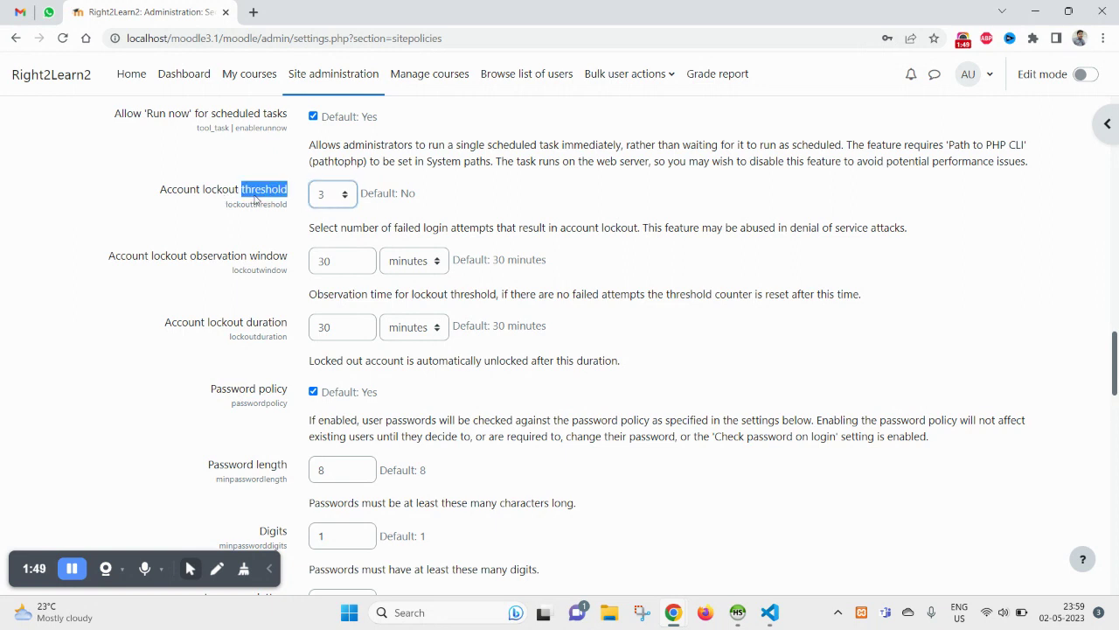
click(329, 205)
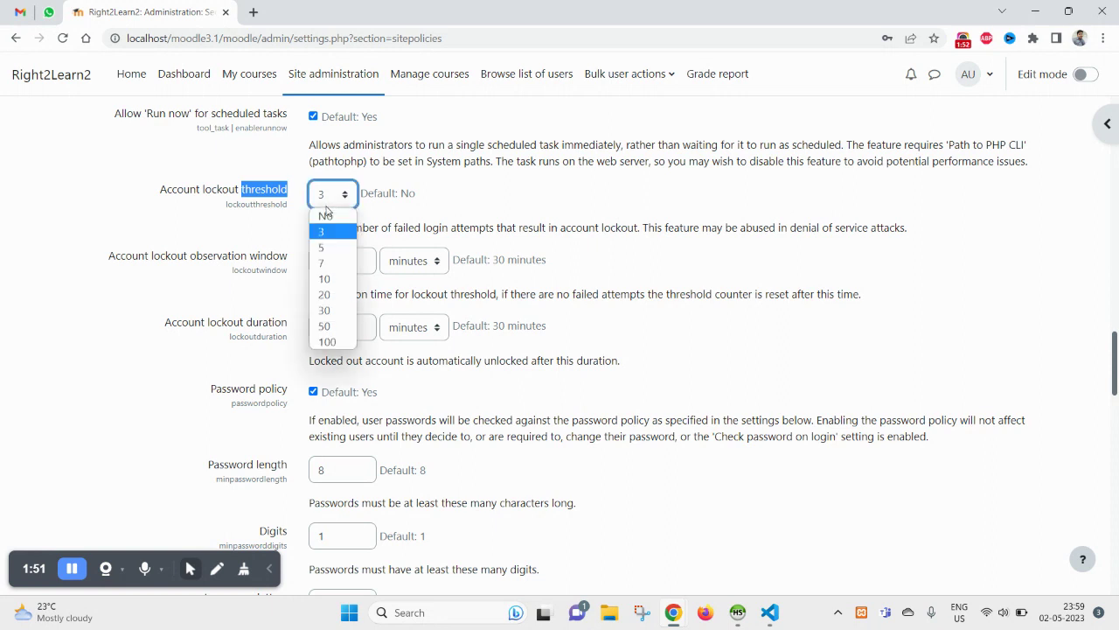
click(330, 217)
click(330, 202)
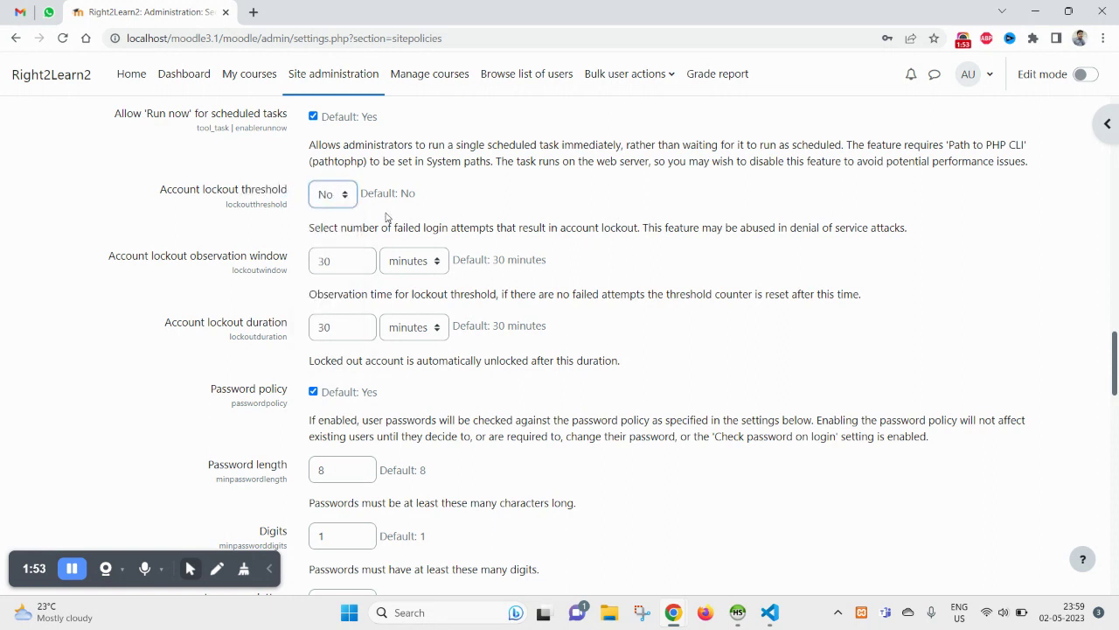
click(331, 204)
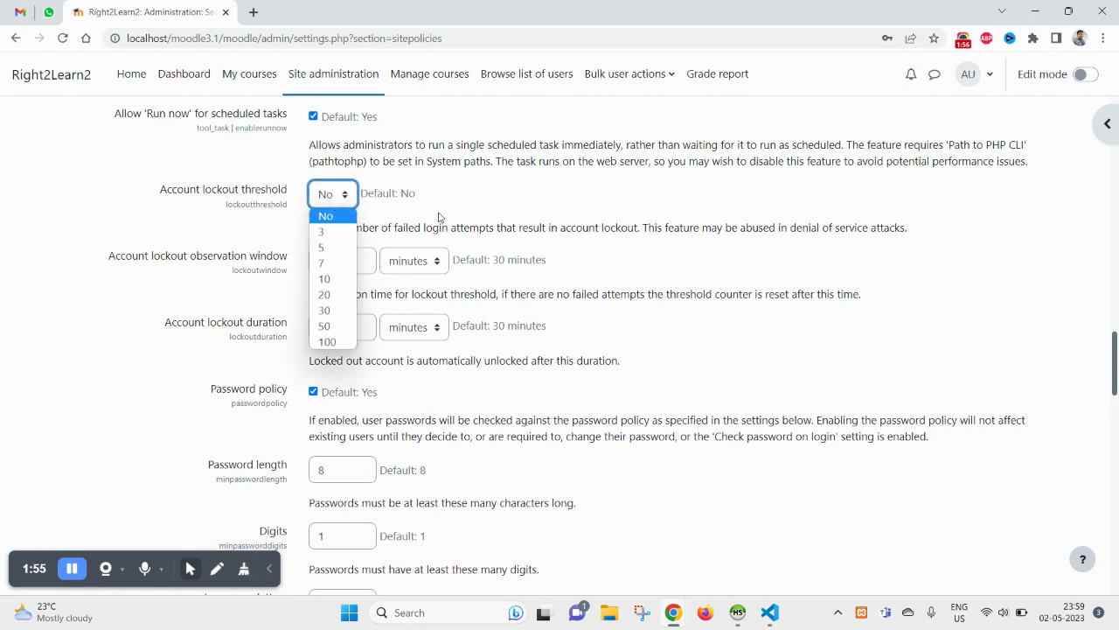
click(334, 219)
Choose 3 as the account lockout threshold and highlight its description.
click(328, 200)
click(344, 218)
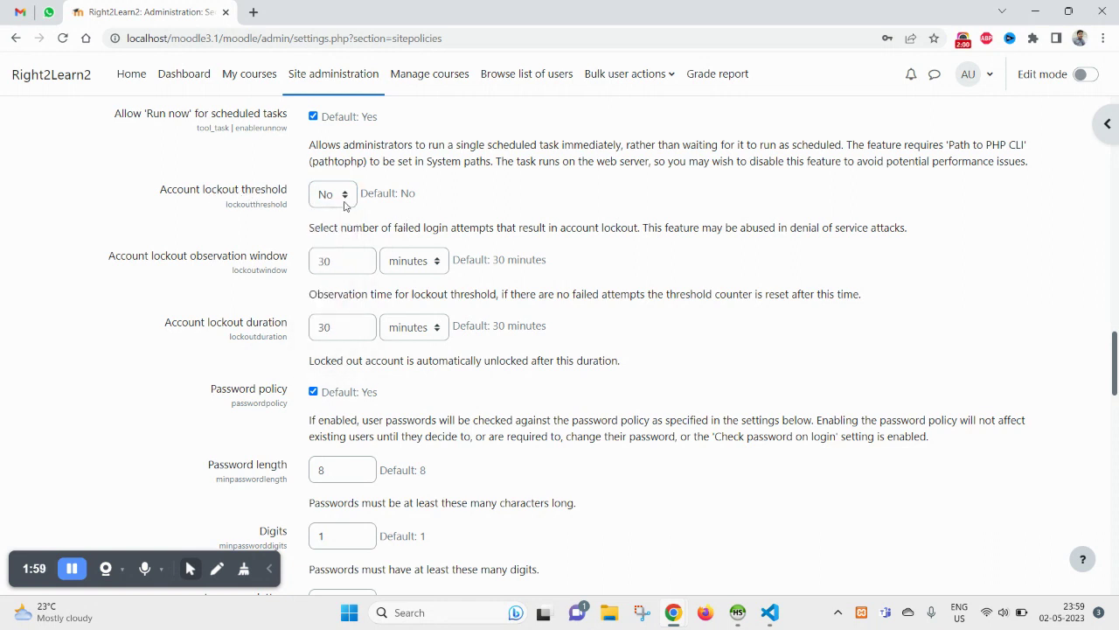
click(345, 203)
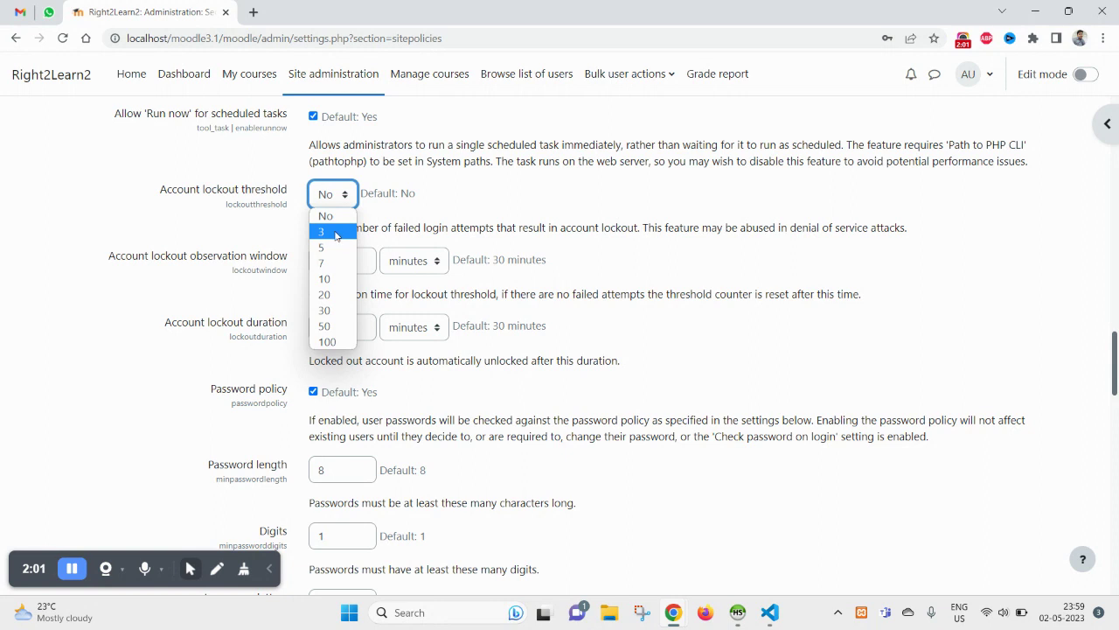
click(336, 234)
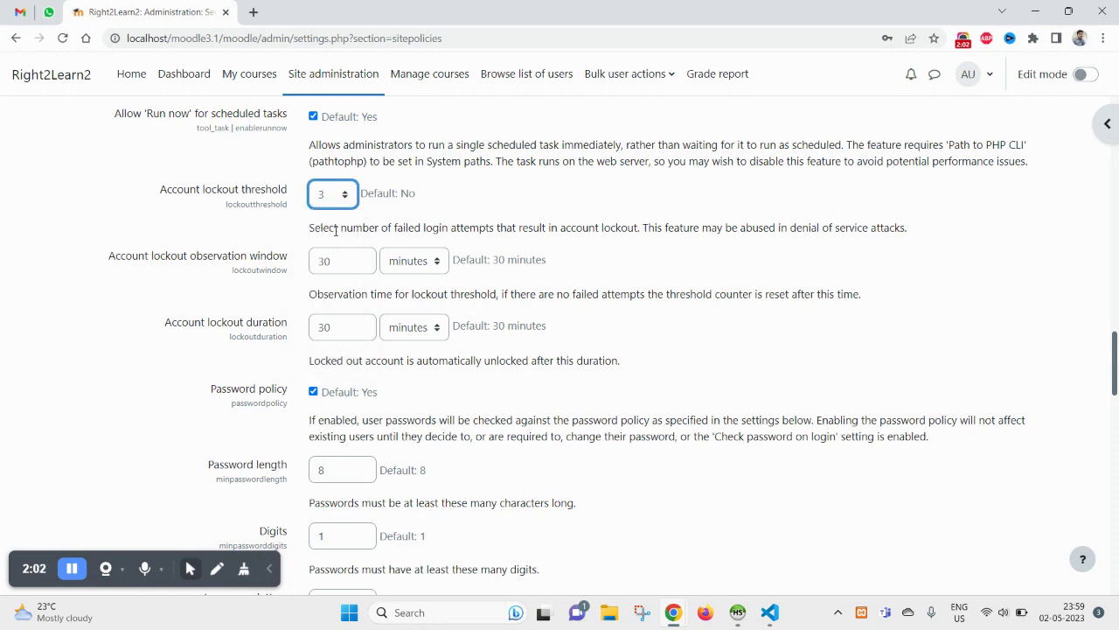
triple_click(409, 230)
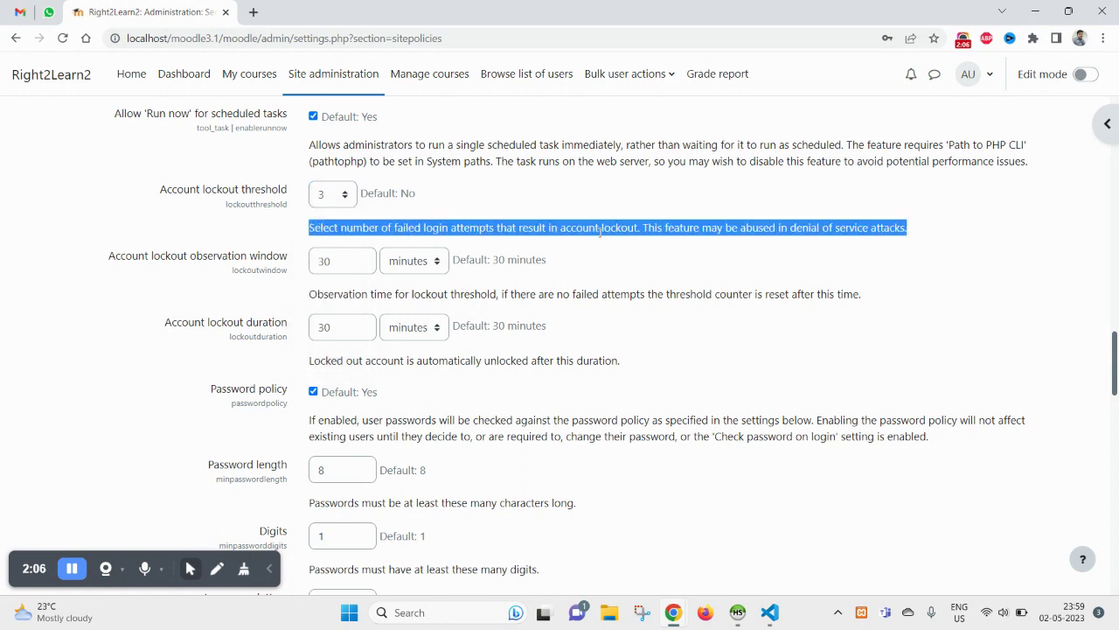
drag(620, 228, 321, 226)
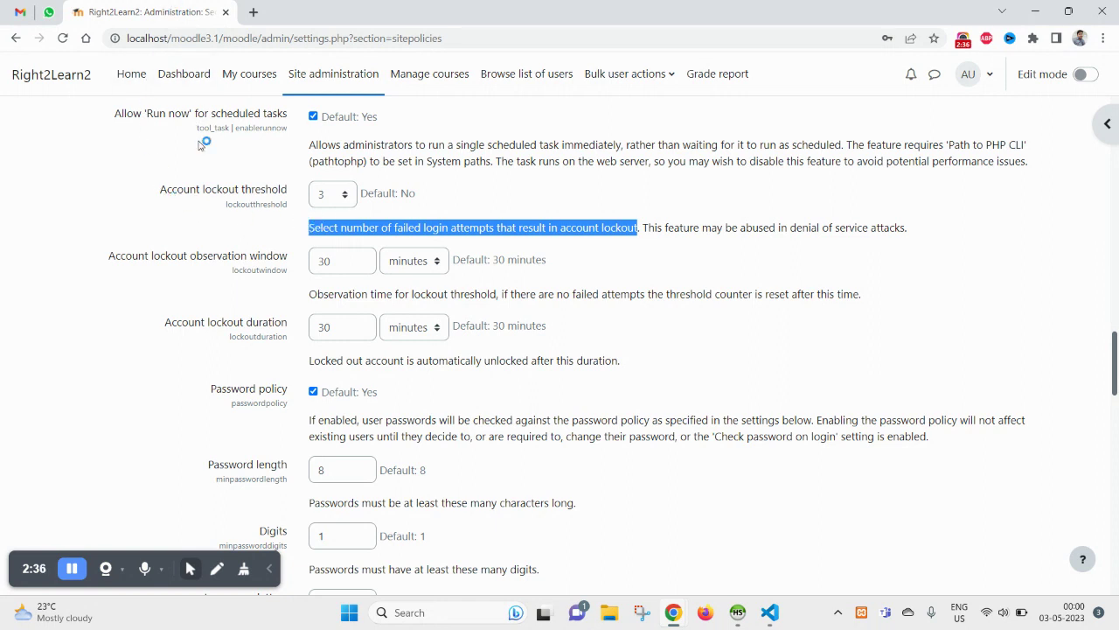
Reset the account lockout threshold to No, then back to 3.
drag(161, 190, 265, 191)
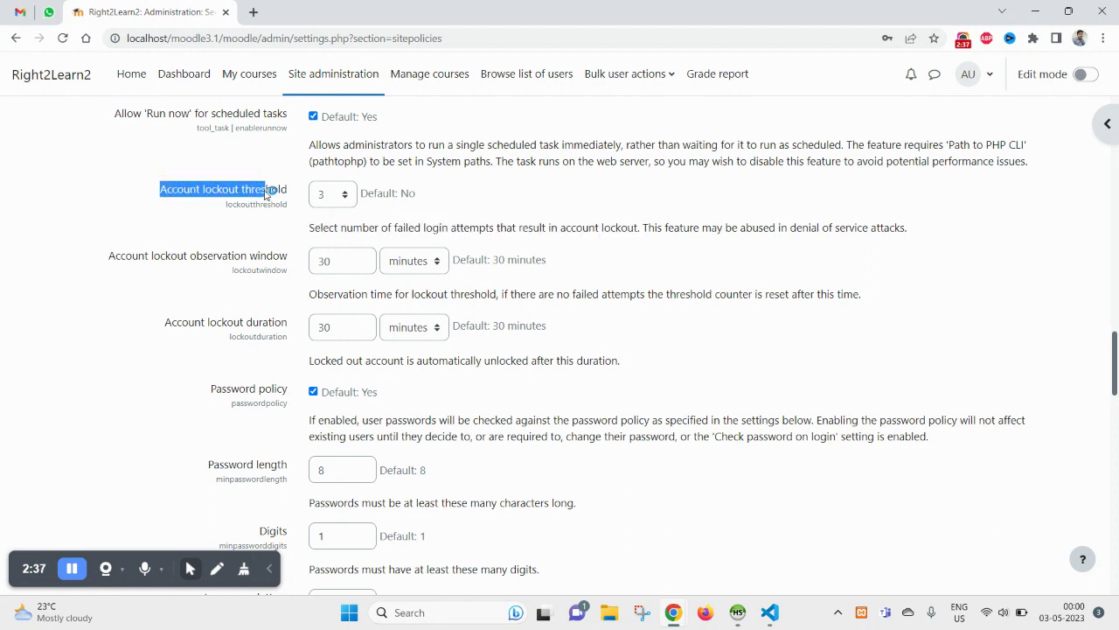
click(334, 194)
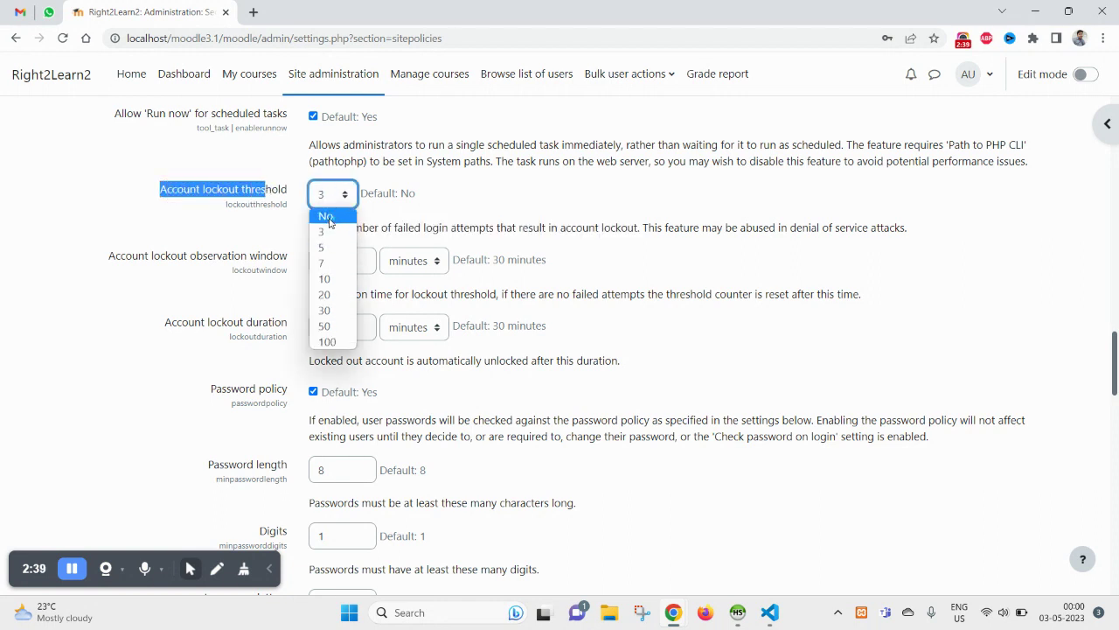
click(326, 217)
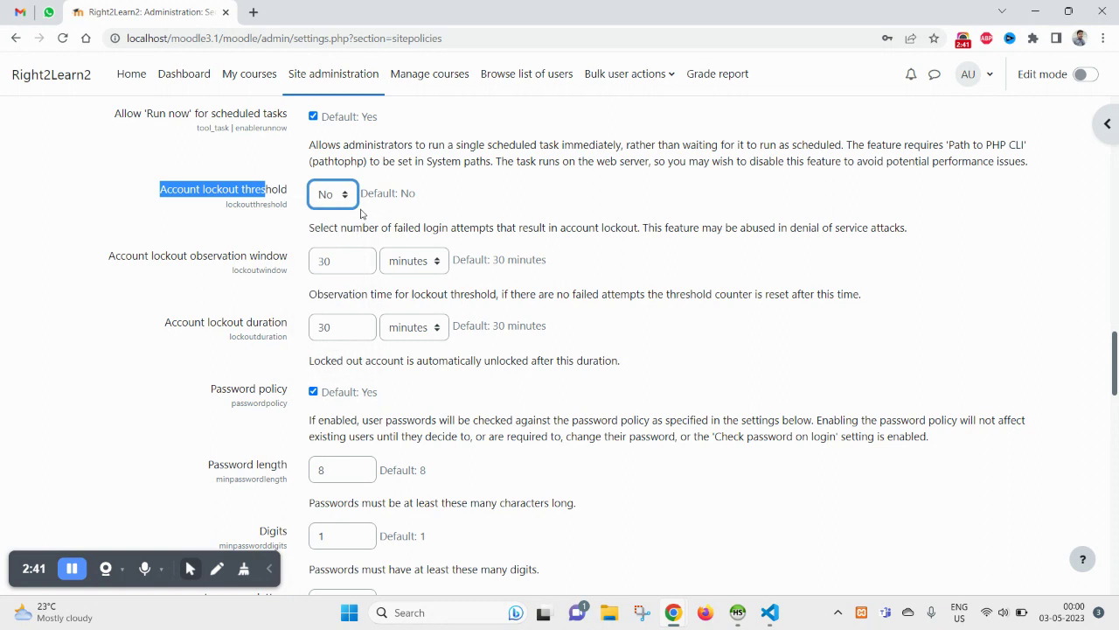
click(337, 195)
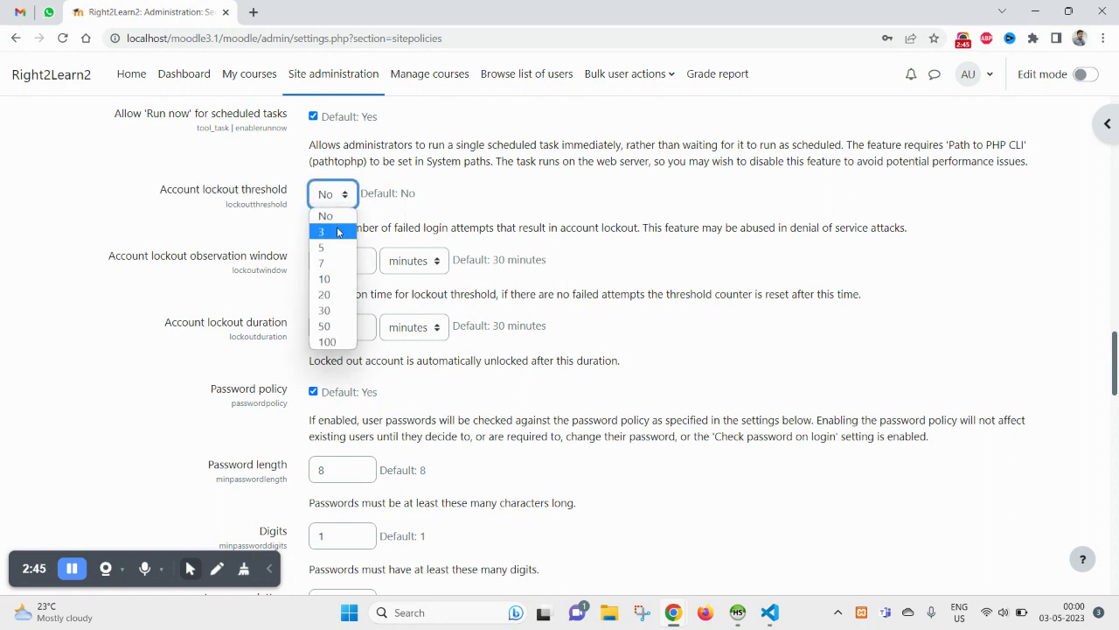
click(338, 232)
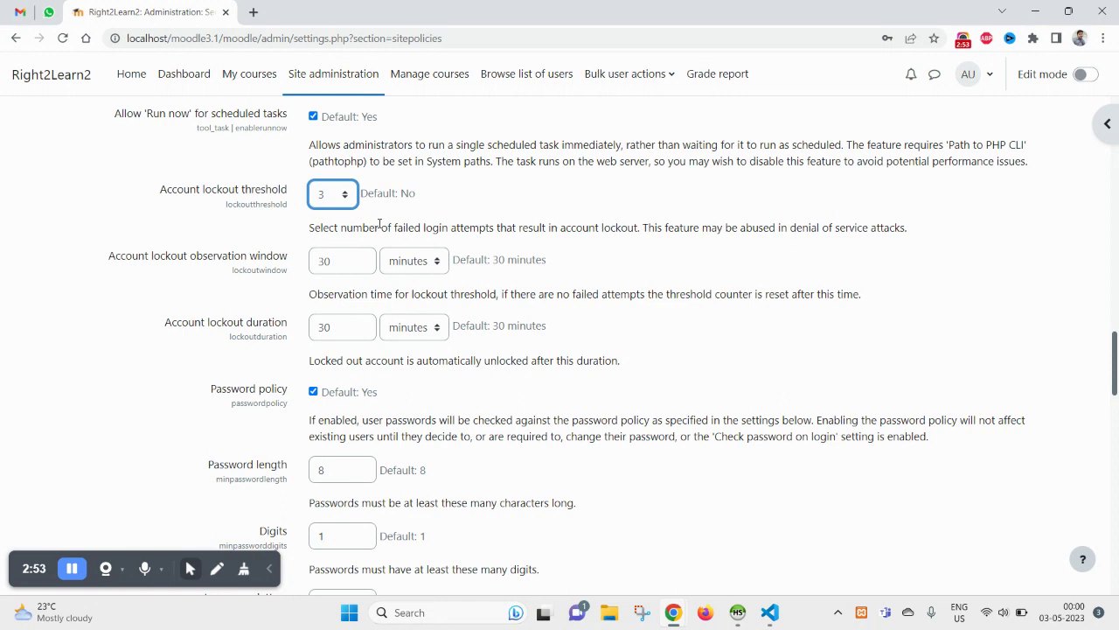
Save the site security settings with Save changes.
scroll(402, 254, down, 4)
scroll(416, 254, up, 4)
scroll(419, 211, down, 10)
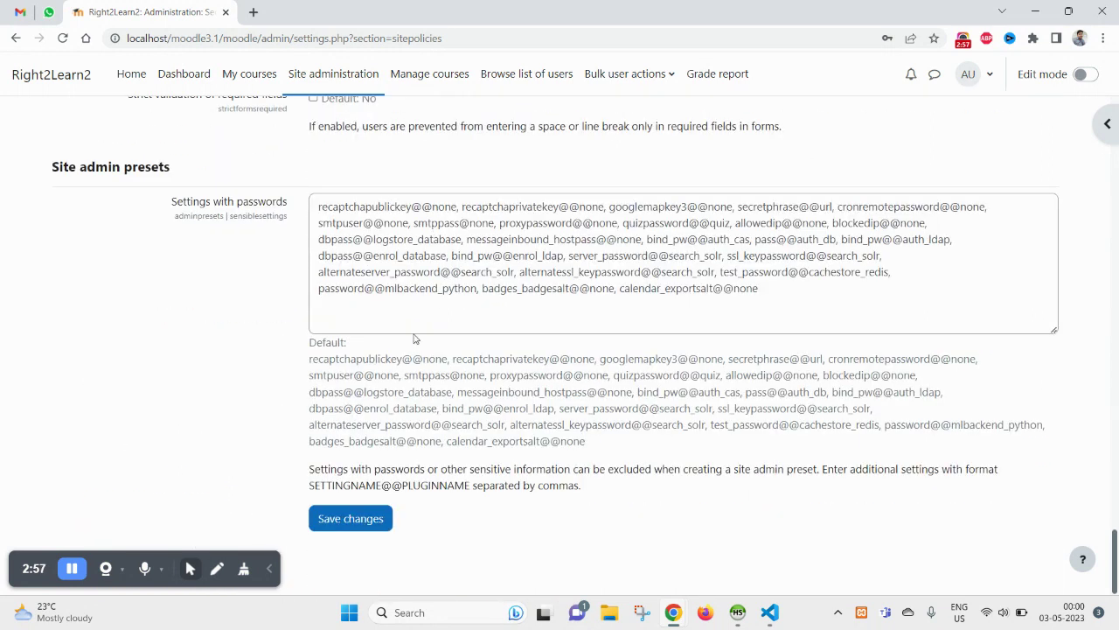
click(348, 528)
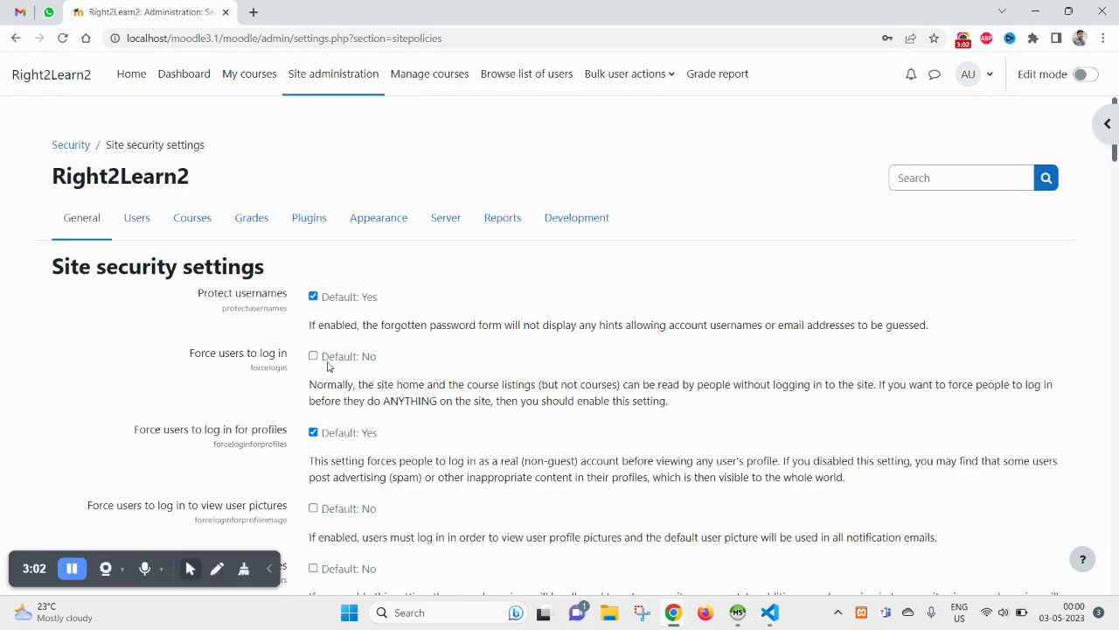
Reload the Site security settings page.
right_click(368, 155)
click(407, 207)
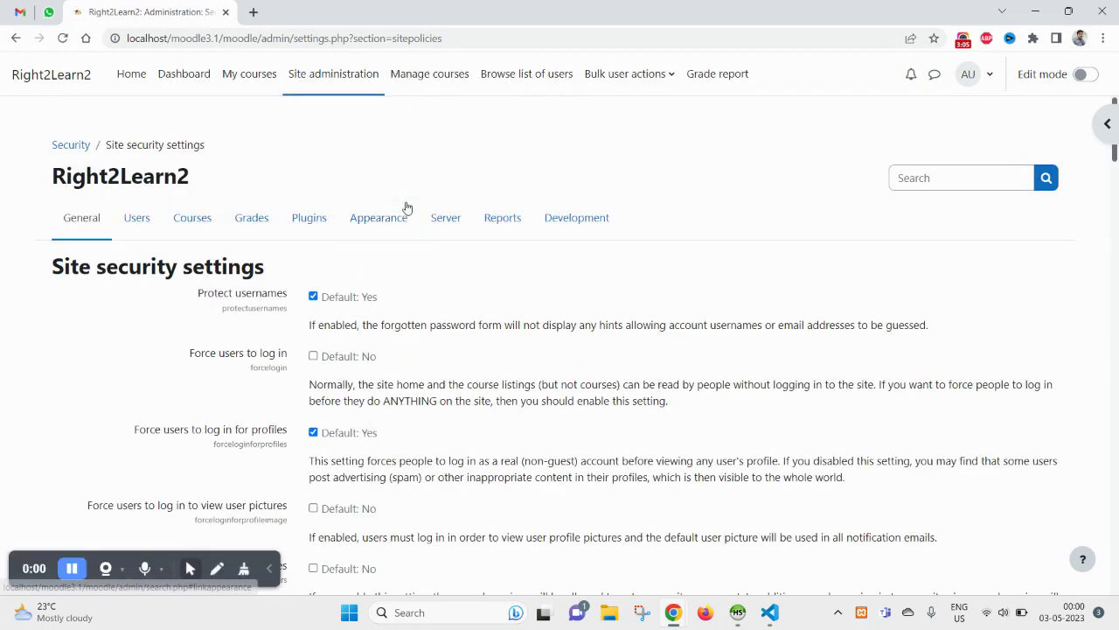
scroll(407, 207, down, 8)
scroll(457, 280, down, 6)
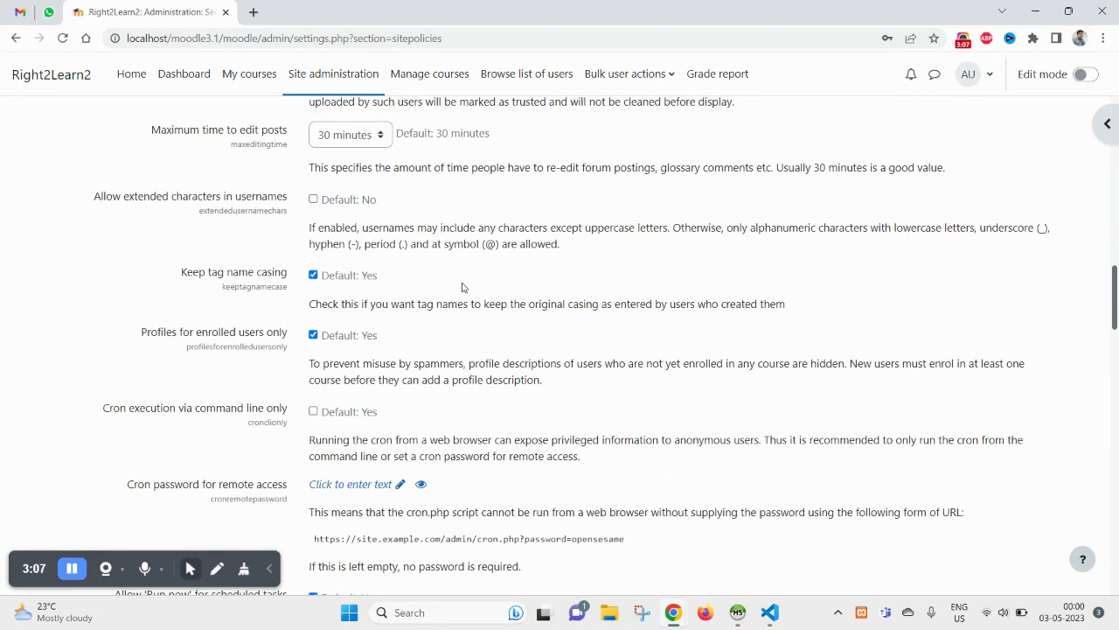
scroll(463, 285, up, 3)
Find 'thres' on the page to confirm the lockout threshold is still 3.
key(ctrl+f)
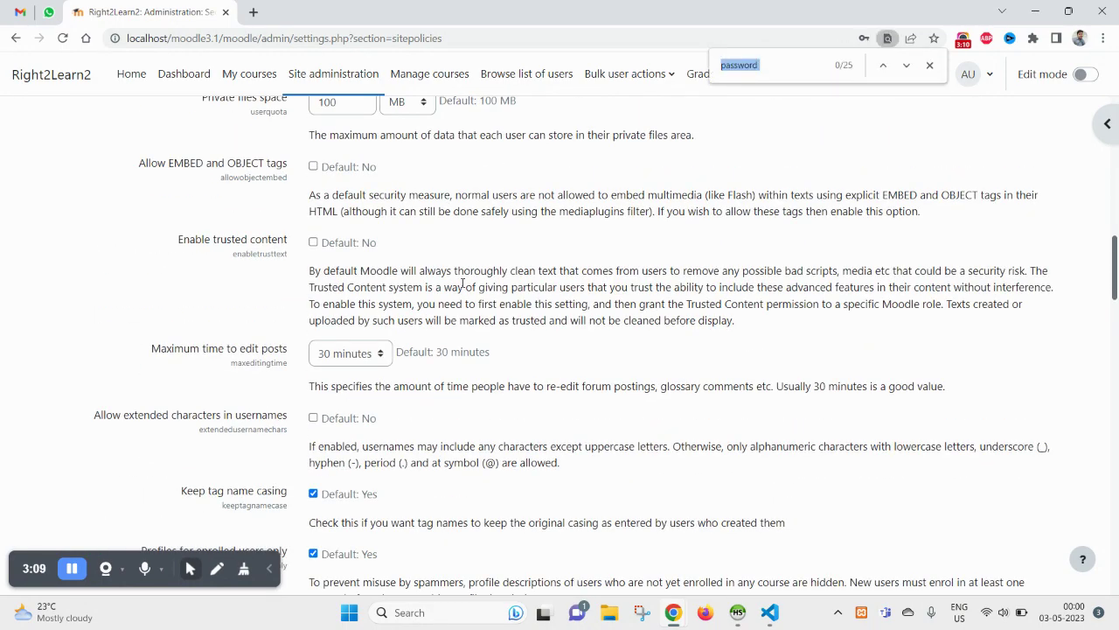
text(thres)
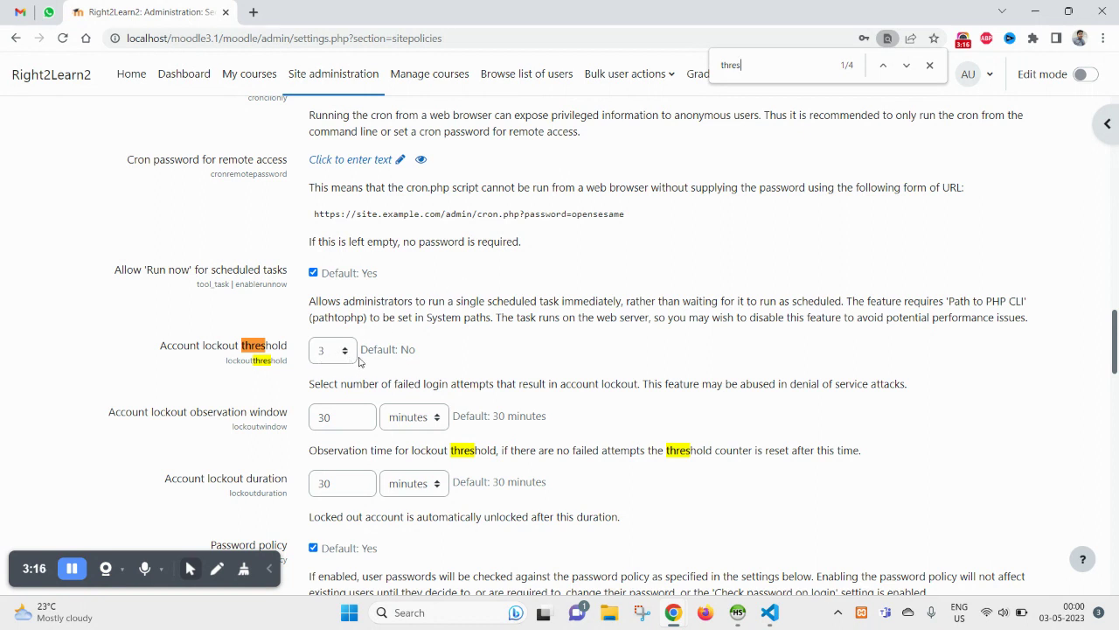
scroll(341, 179, up, 8)
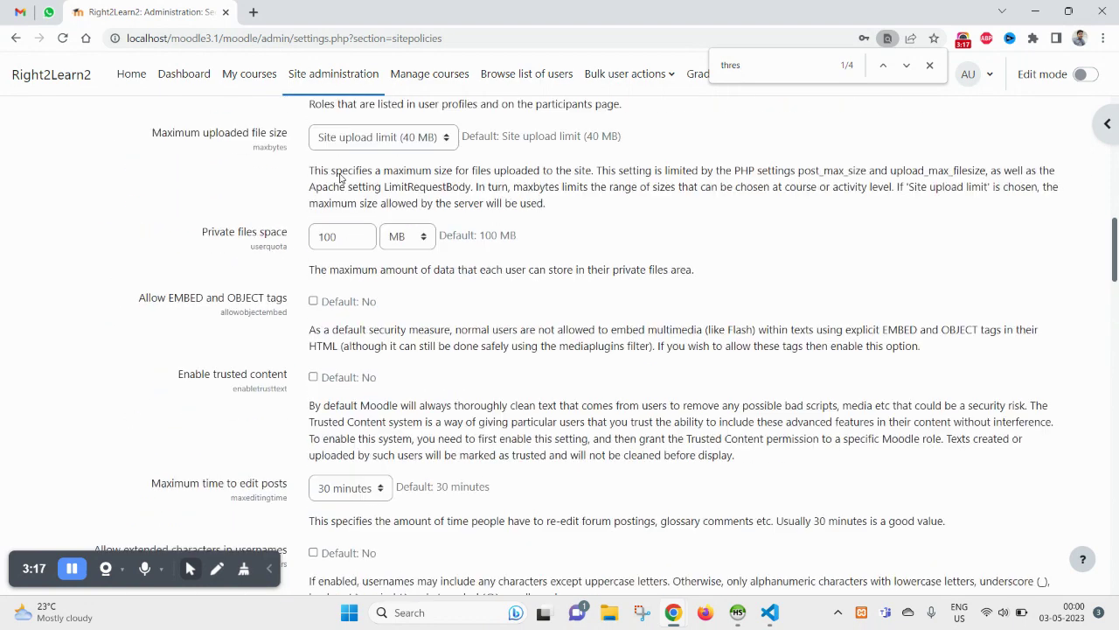
scroll(341, 178, up, 7)
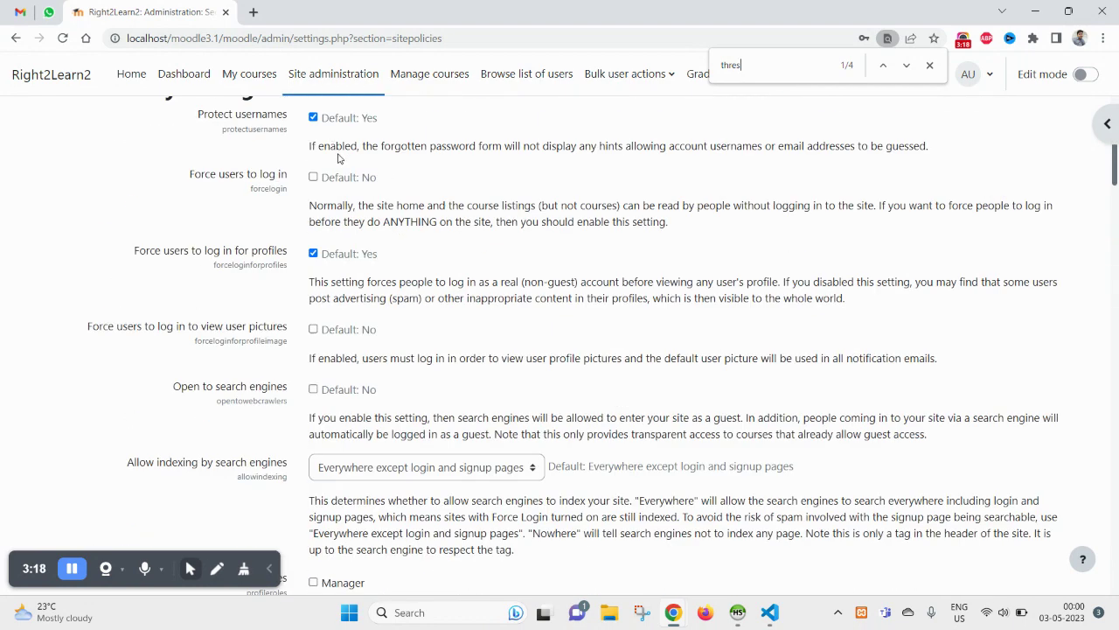
Go to Browse list of users through the Users section of site administration.
click(503, 82)
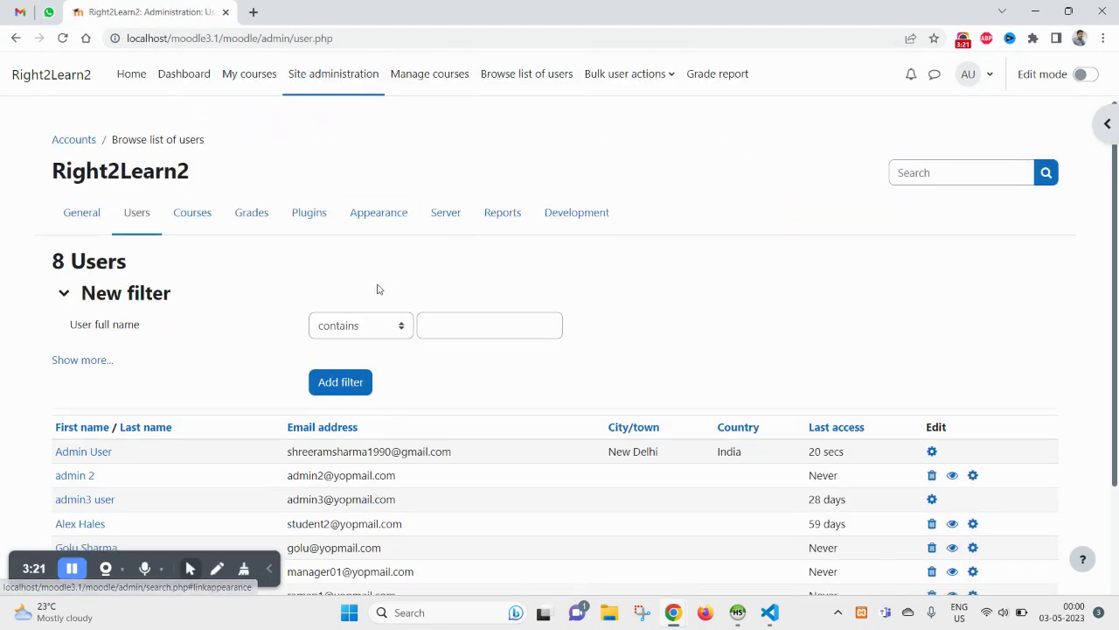
scroll(332, 306, down, 1)
scroll(245, 245, up, 1)
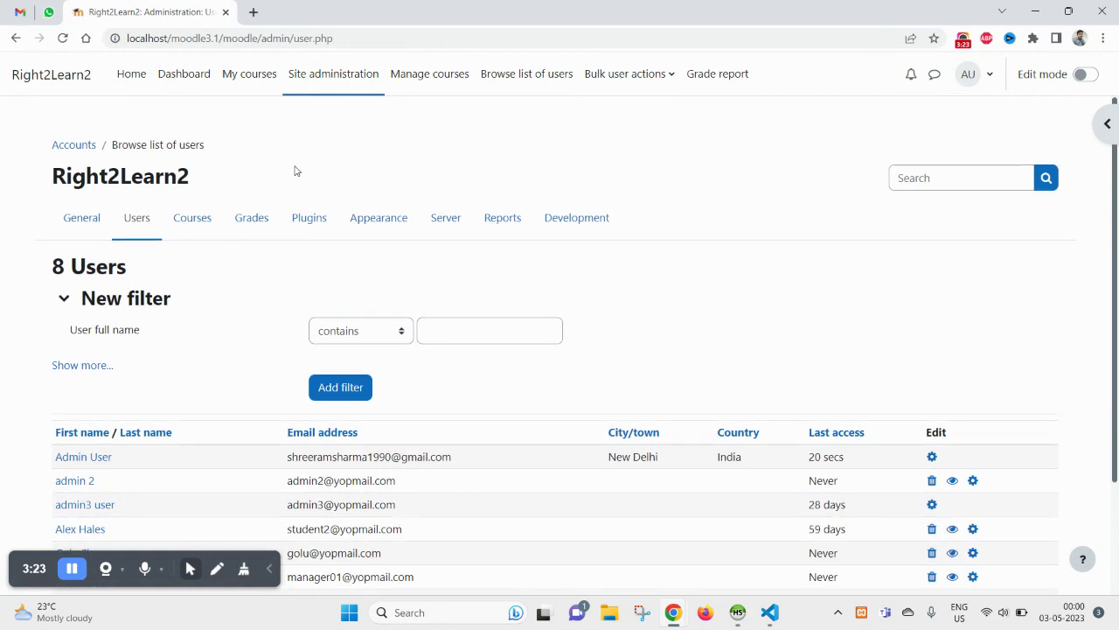
click(342, 81)
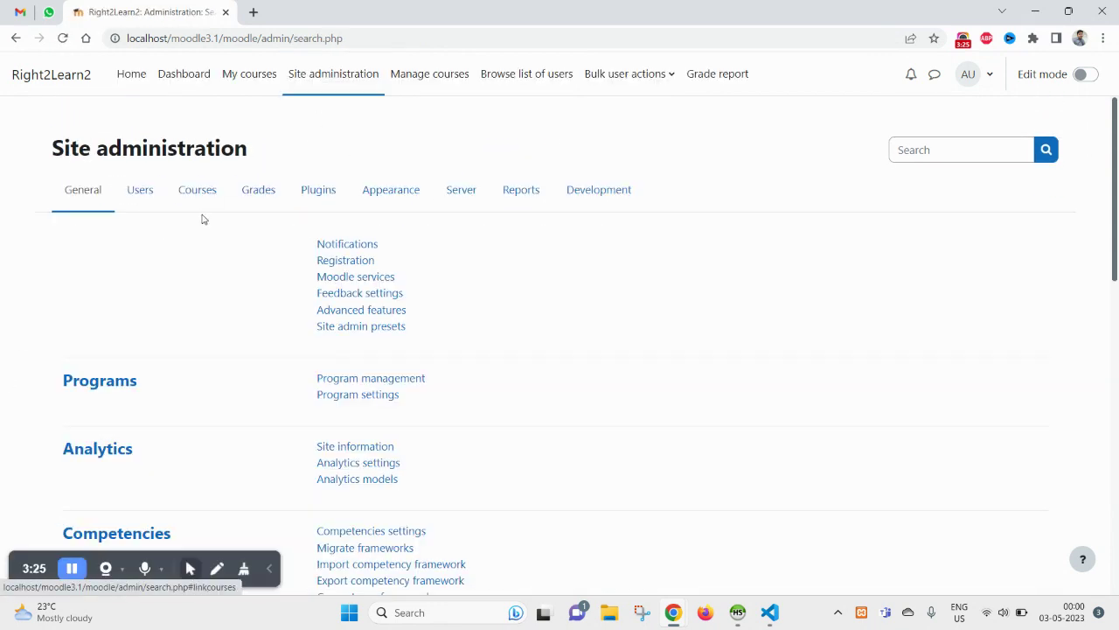
click(138, 191)
scroll(362, 372, down, 2)
scroll(341, 262, up, 2)
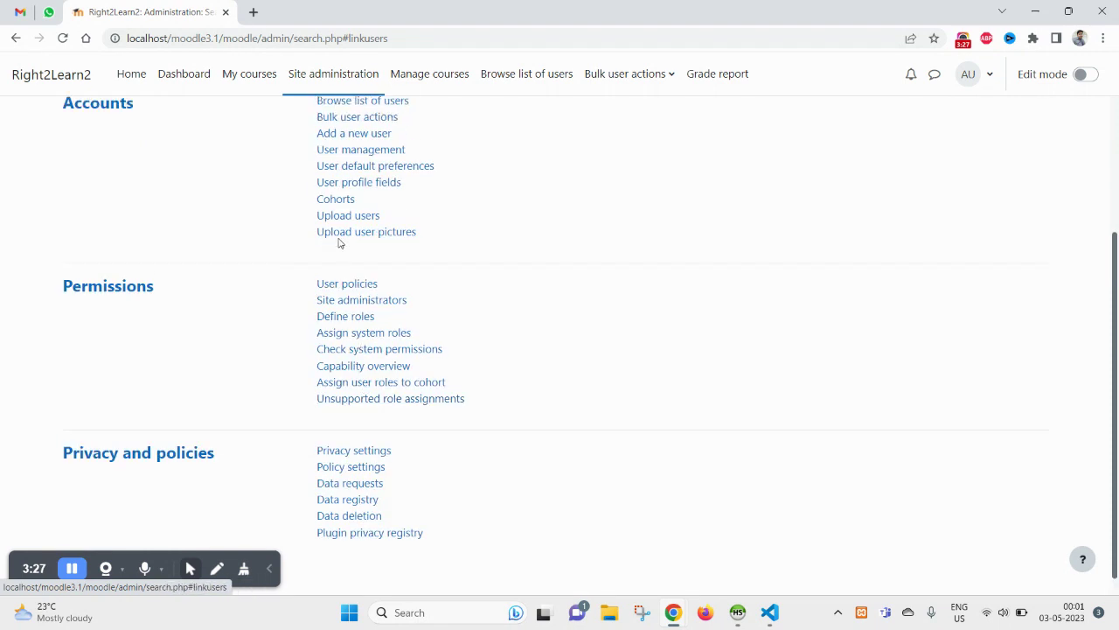
click(373, 297)
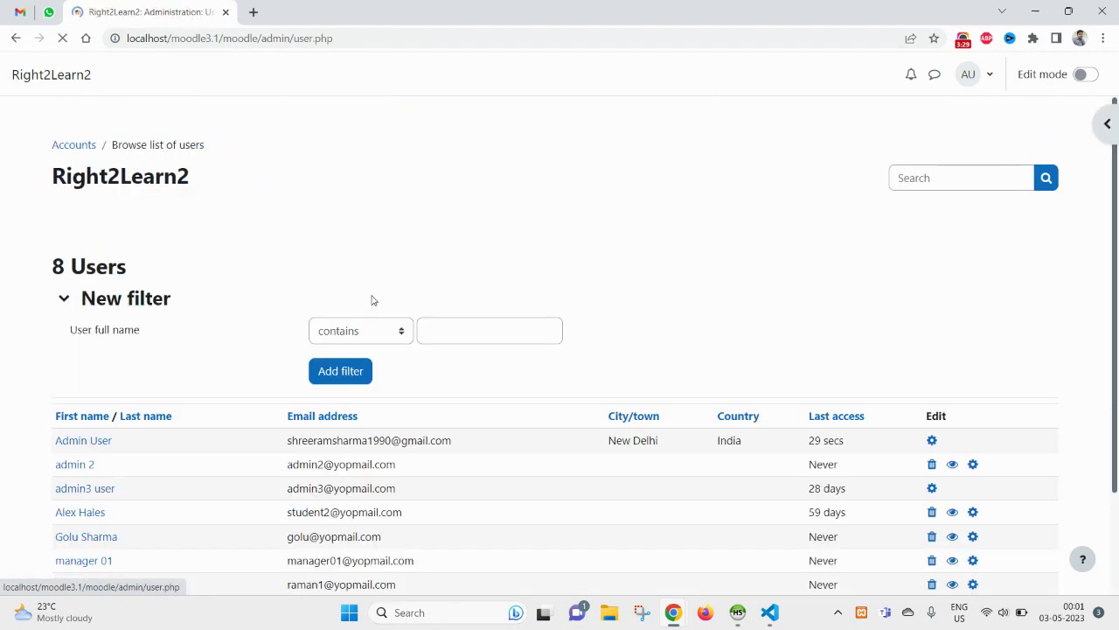
scroll(395, 425, down, 2)
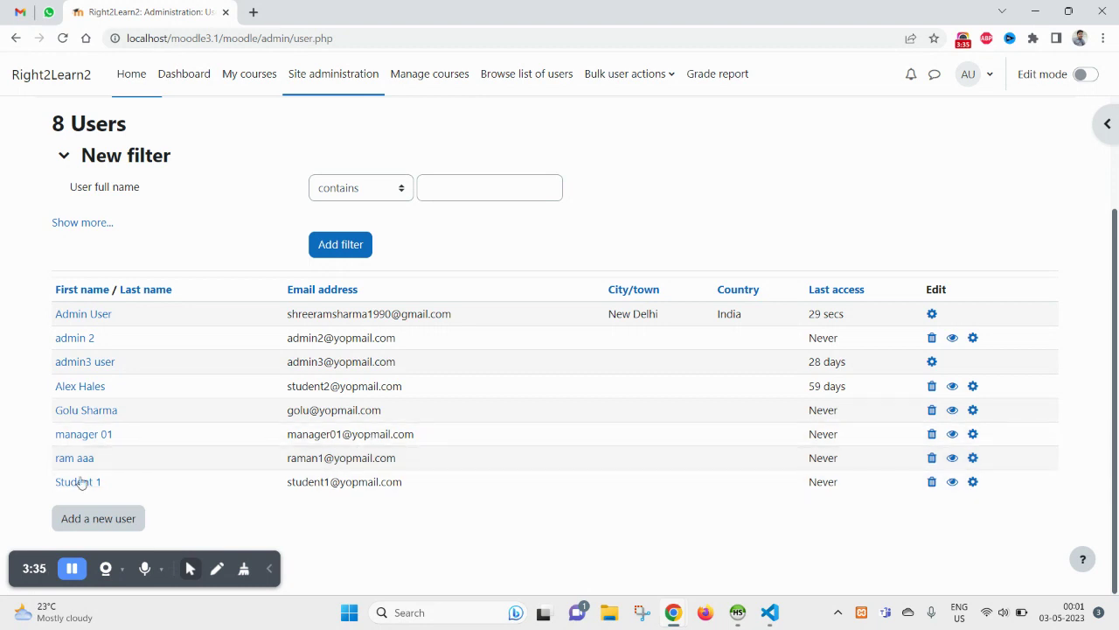
Open Student 1's edit profile, select the username, and switch to the incognito login window.
triple_click(320, 483)
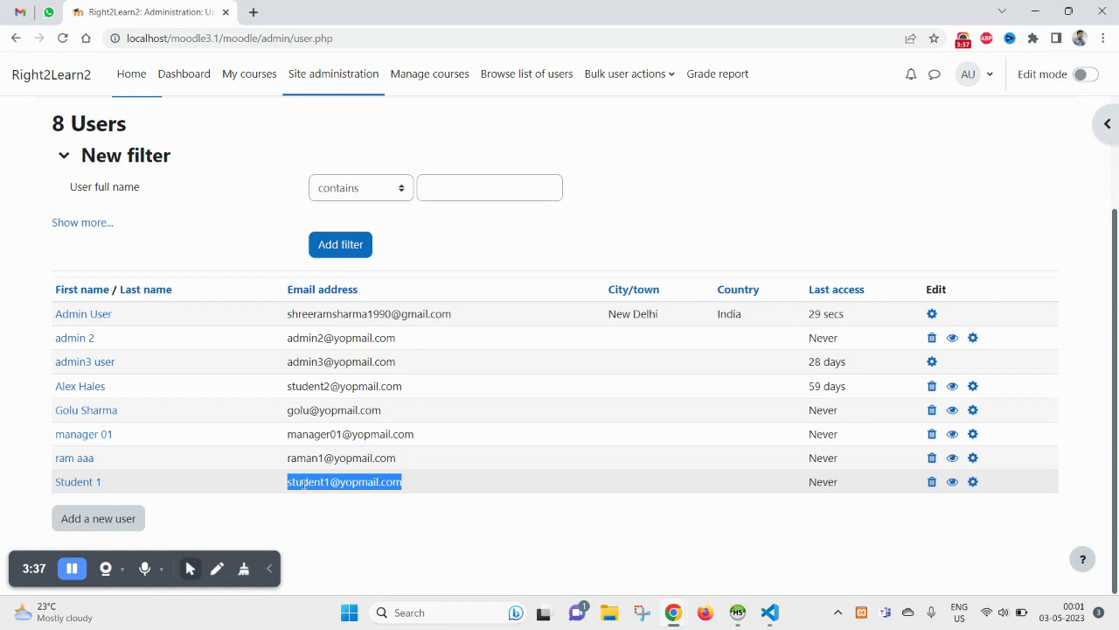
click(79, 482)
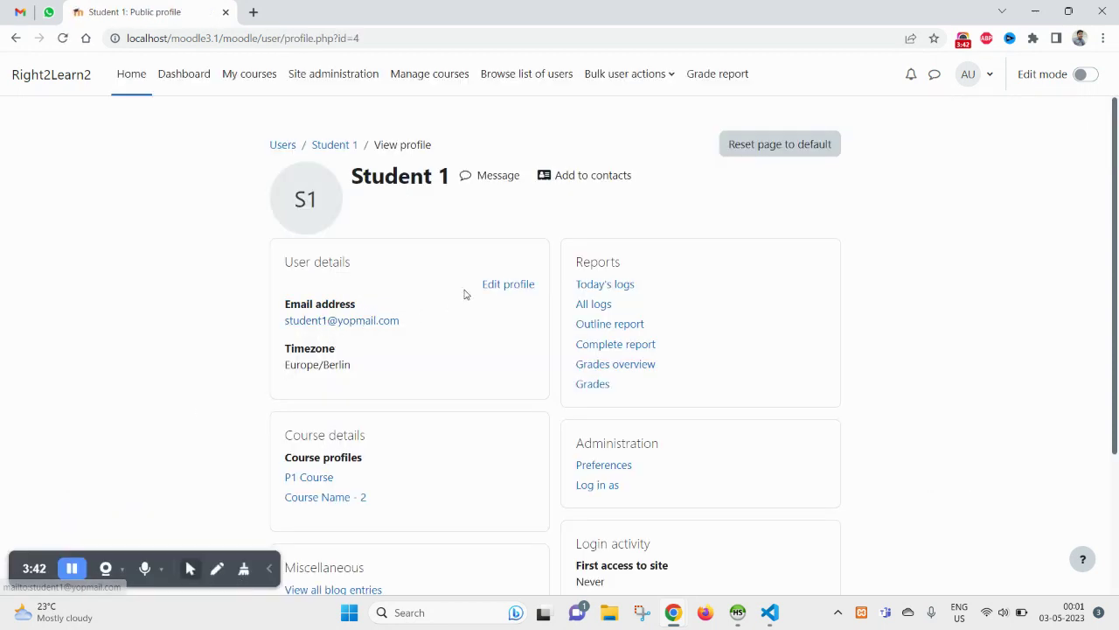
click(500, 286)
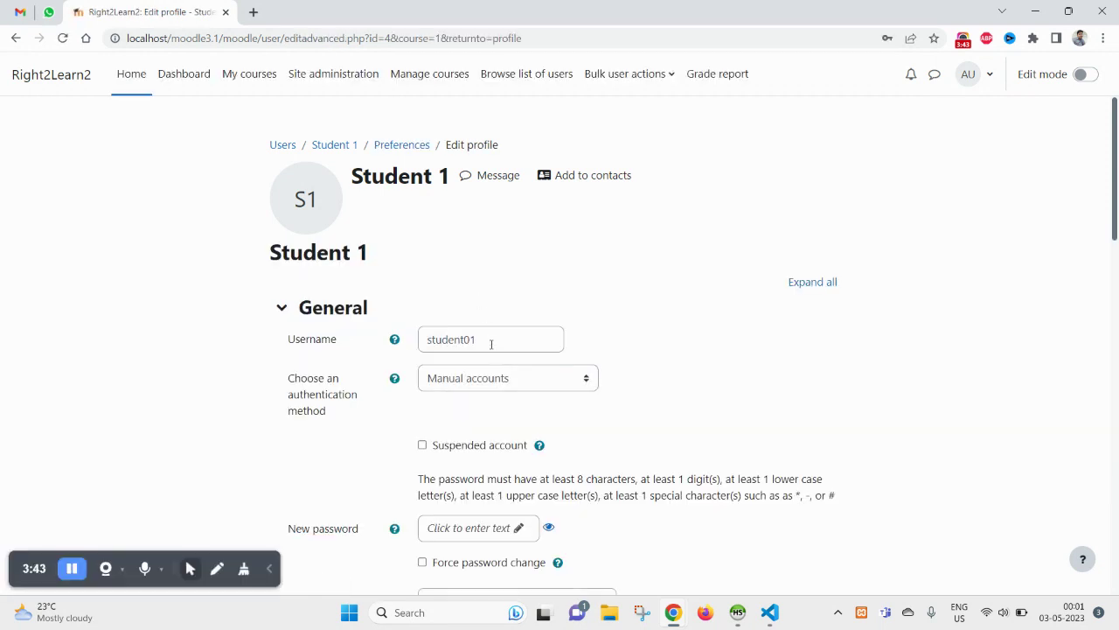
double_click(492, 343)
key(ctrl+c)
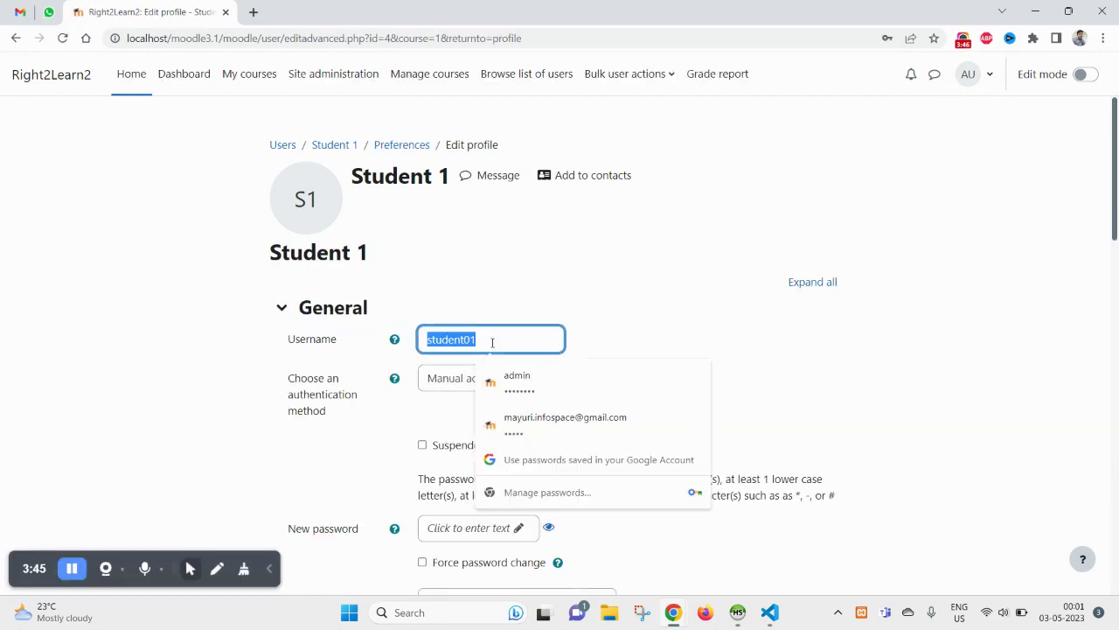
click(614, 306)
mouse_move(677, 615)
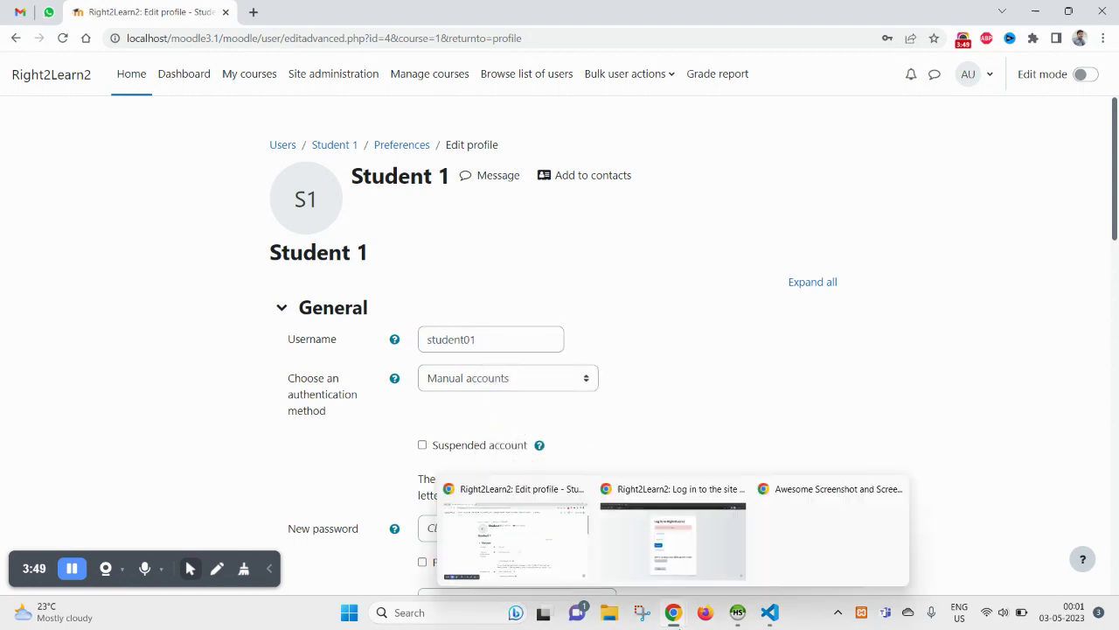
click(677, 544)
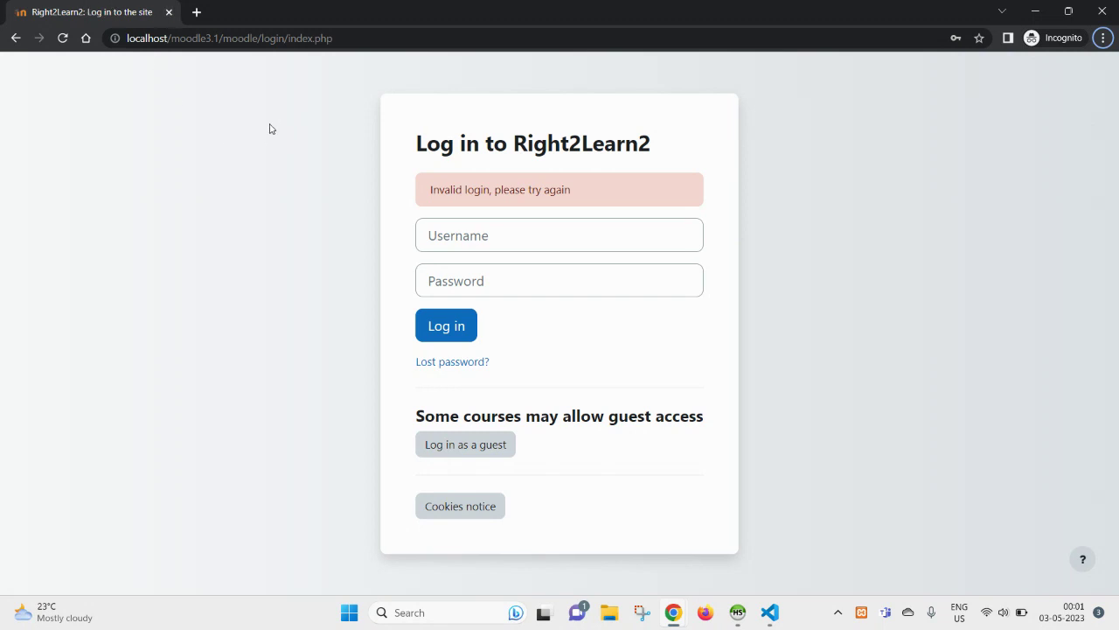
Paste Student 1's username into the incognito login form and submit a wrong password.
key(alt+Tab)
key(alt+Tab)
click(476, 237)
key(ctrl+v)
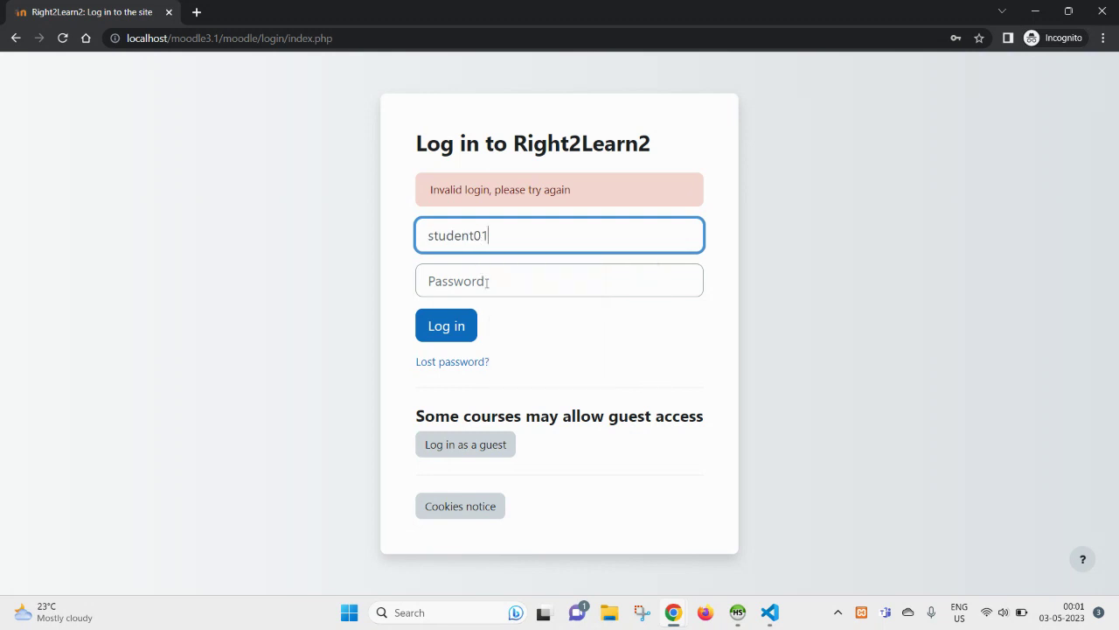
double_click(482, 237)
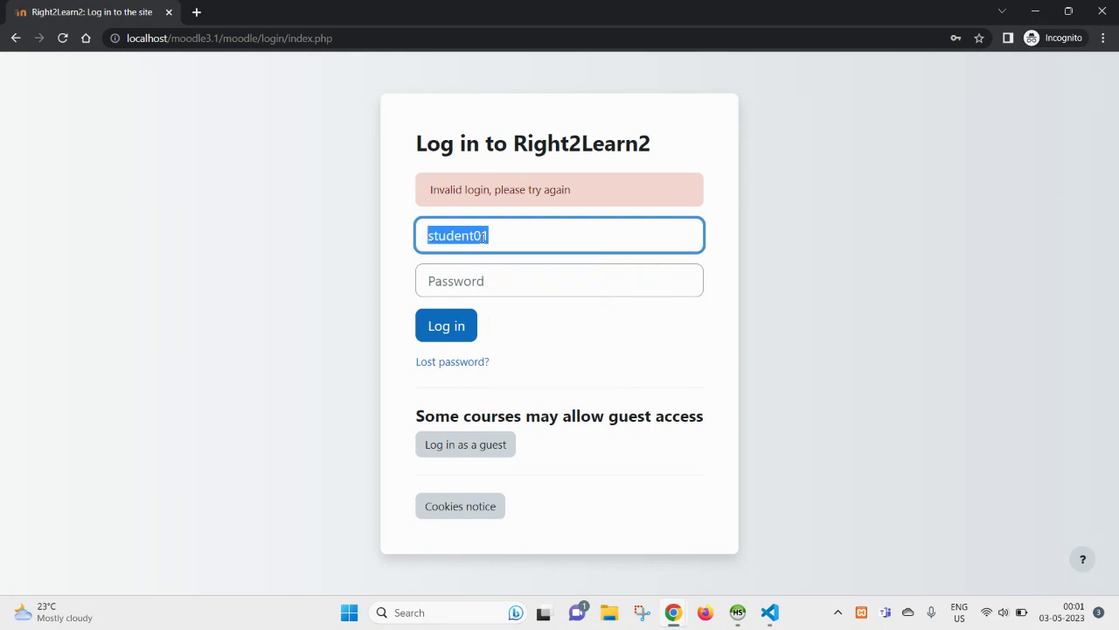
click(482, 237)
click(500, 278)
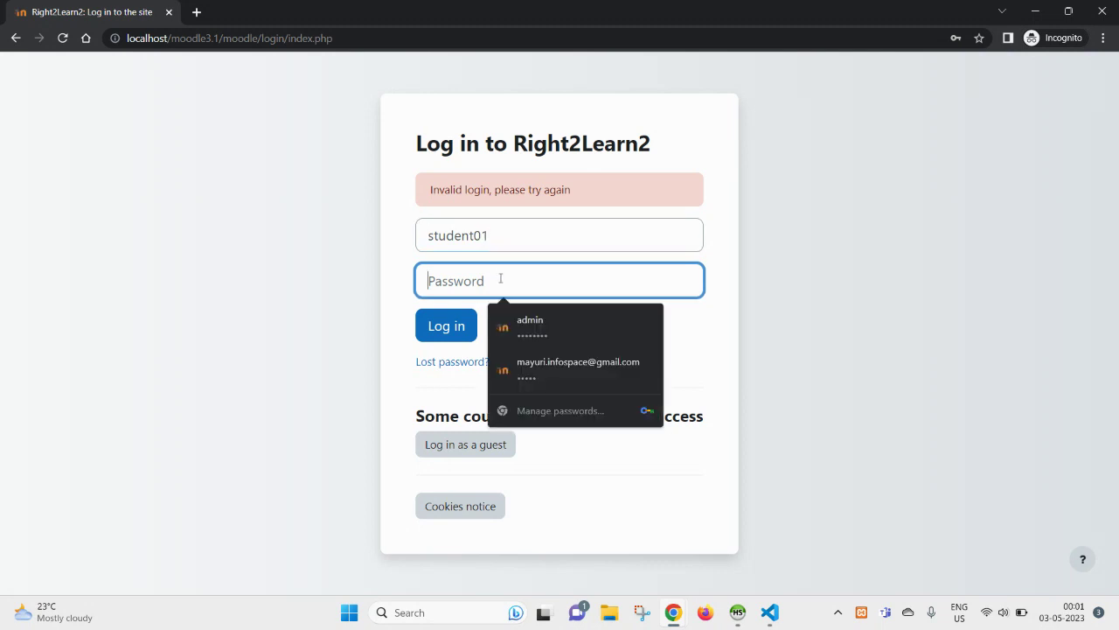
text(**********)
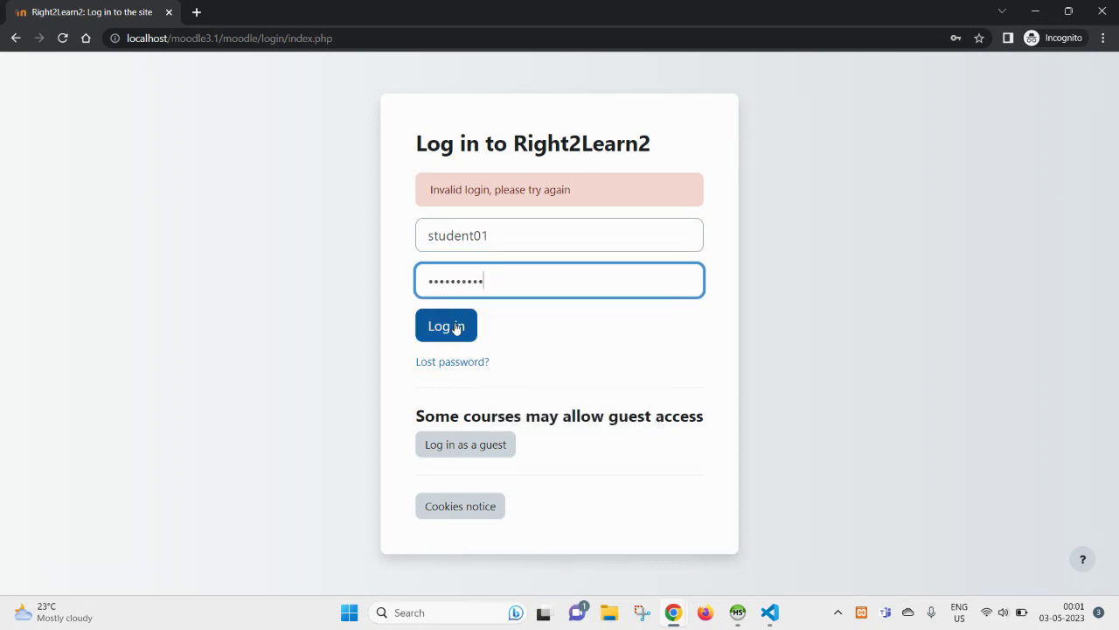
click(457, 328)
Make three more failed logins as student01 with wrong passwords.
click(463, 236)
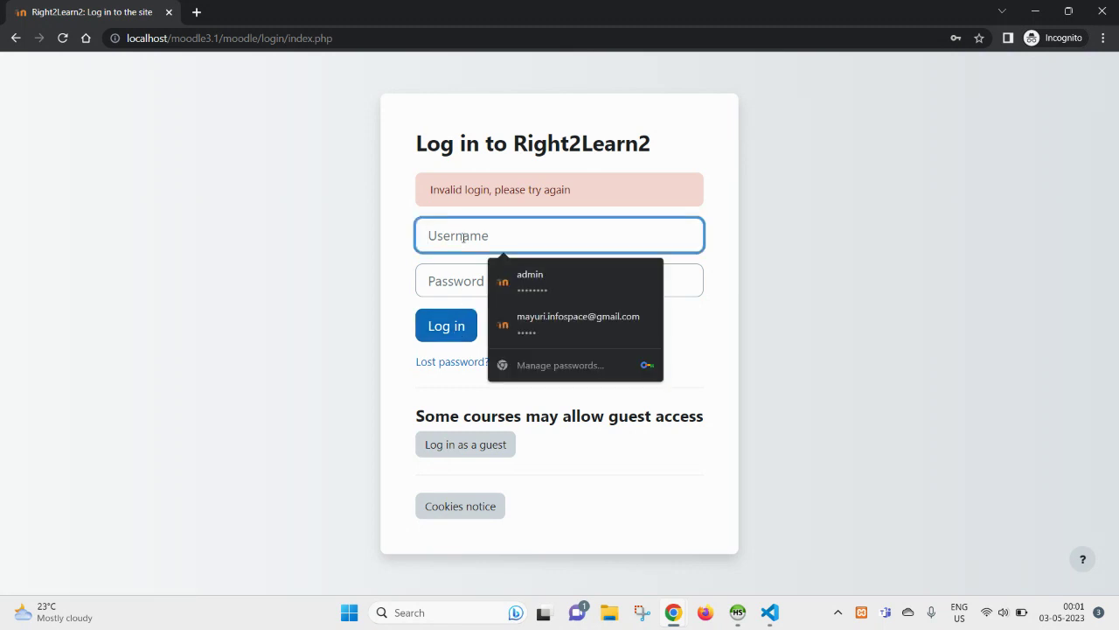
text(student01)
click(457, 278)
text(********)
click(452, 327)
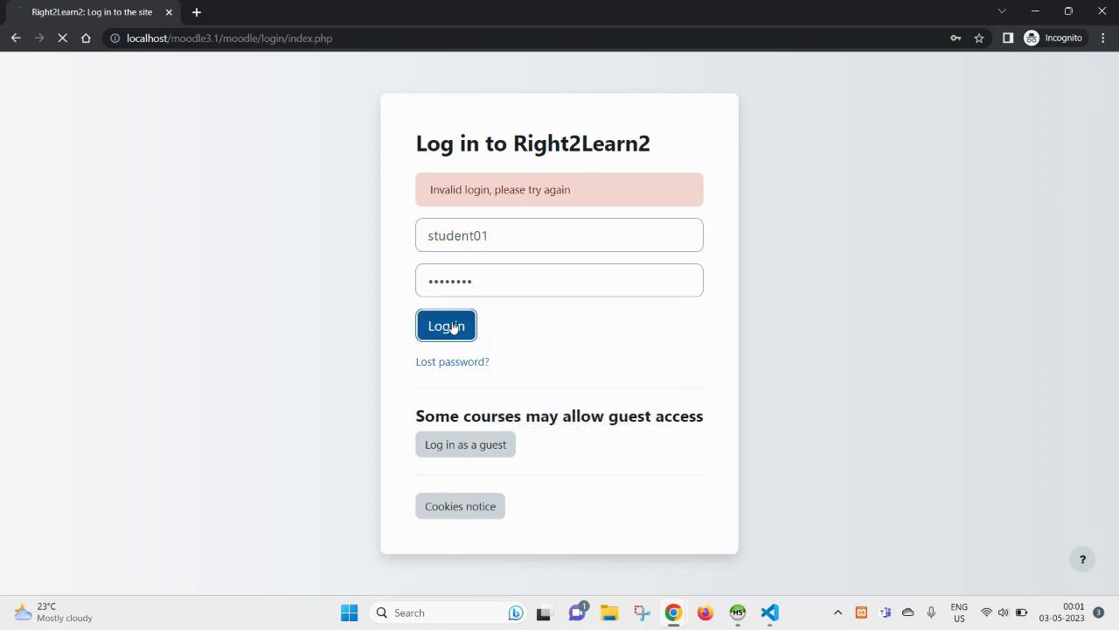
click(481, 240)
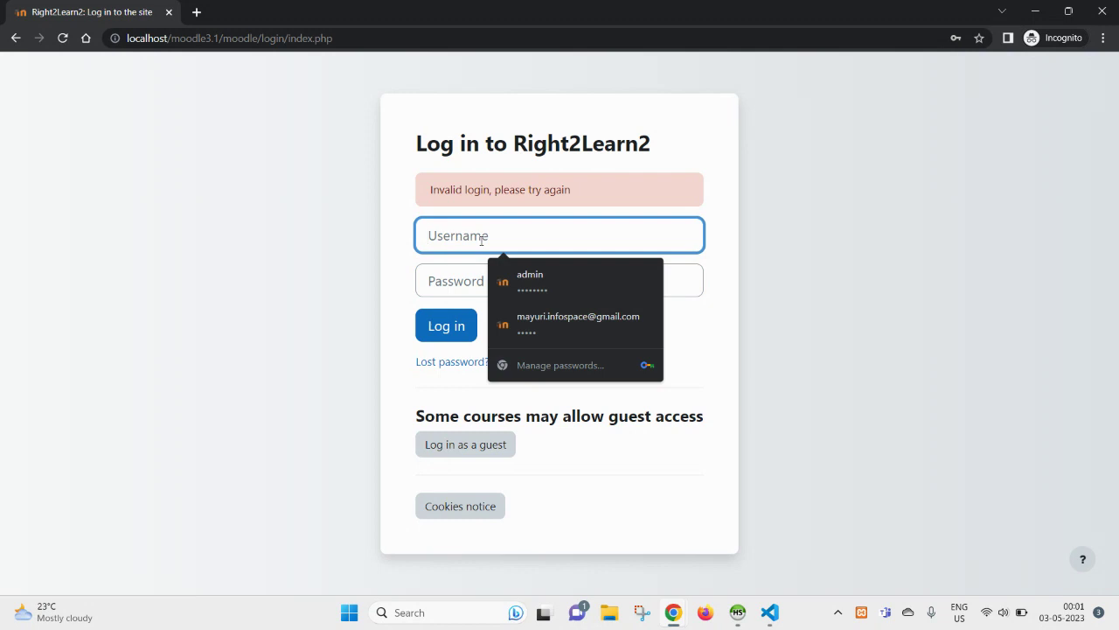
text(student01)
click(475, 276)
text(********)
click(445, 332)
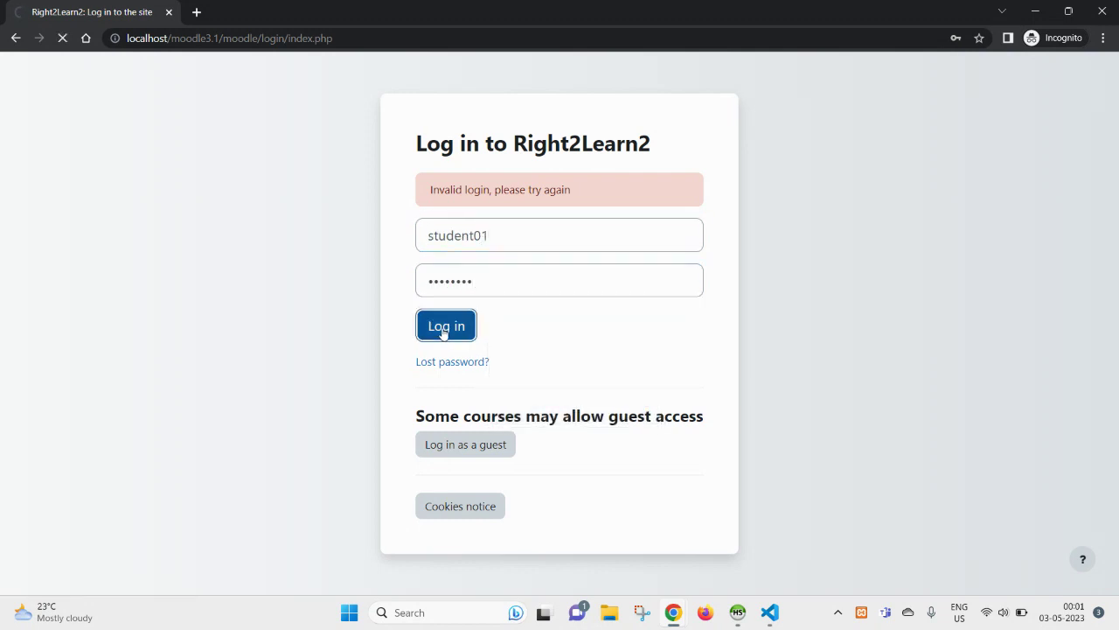
text(student01)
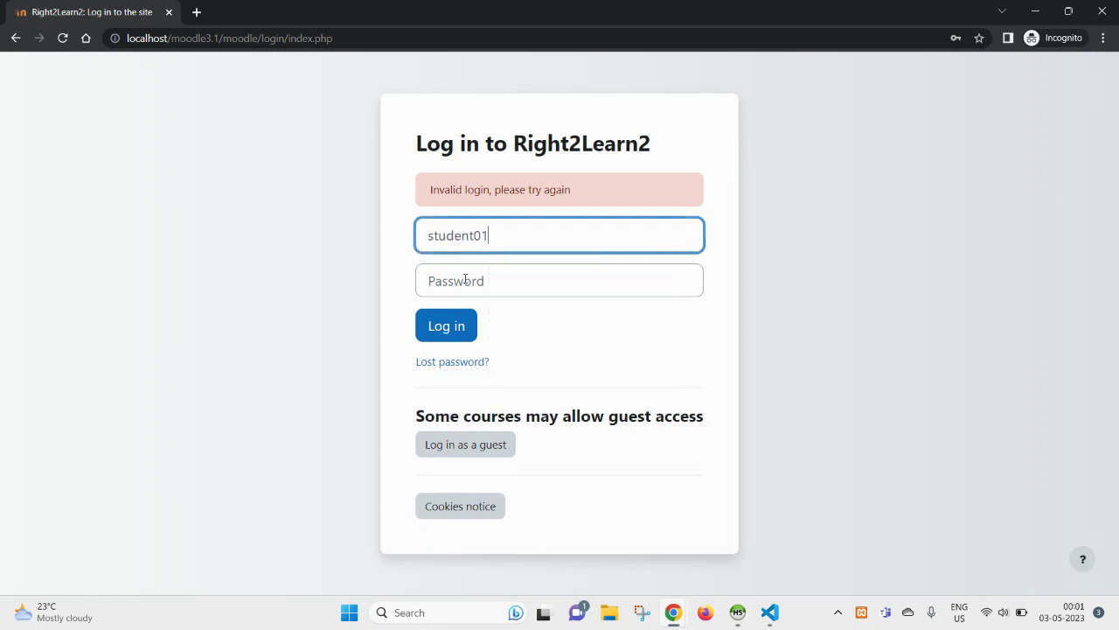
click(465, 280)
text(********)
click(449, 325)
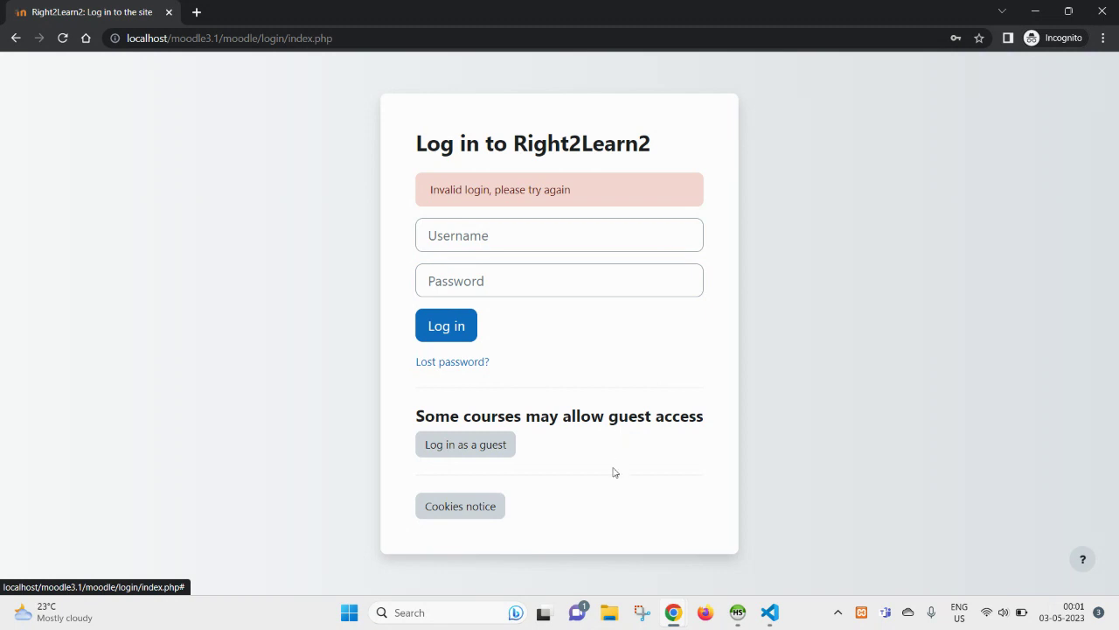
Check the admin window, then enter student01 again in the incognito login form.
mouse_move(678, 614)
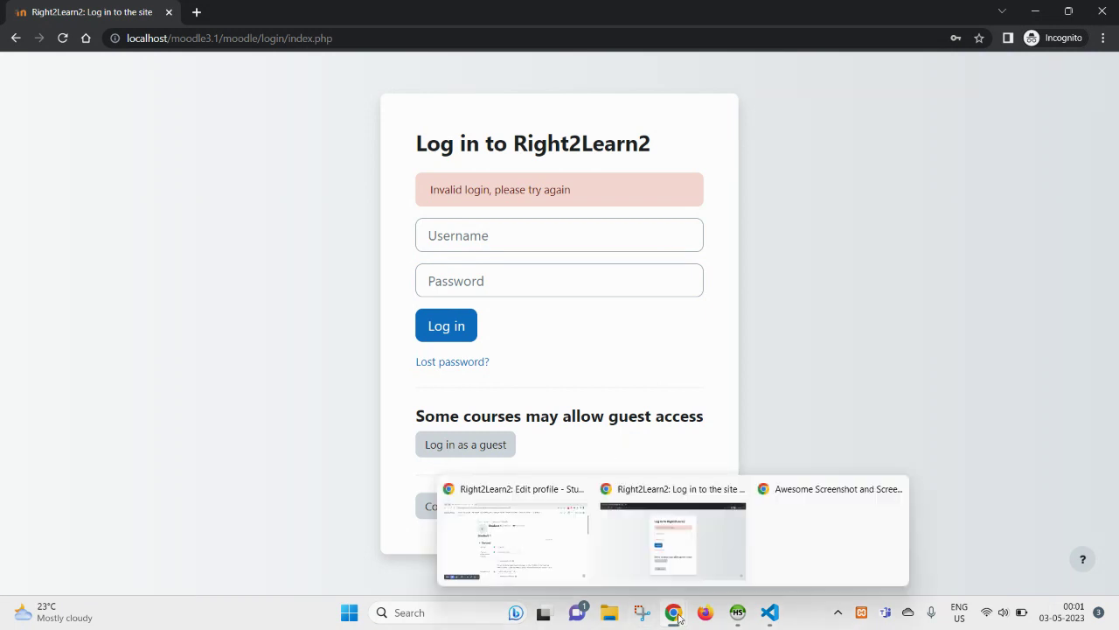
click(587, 571)
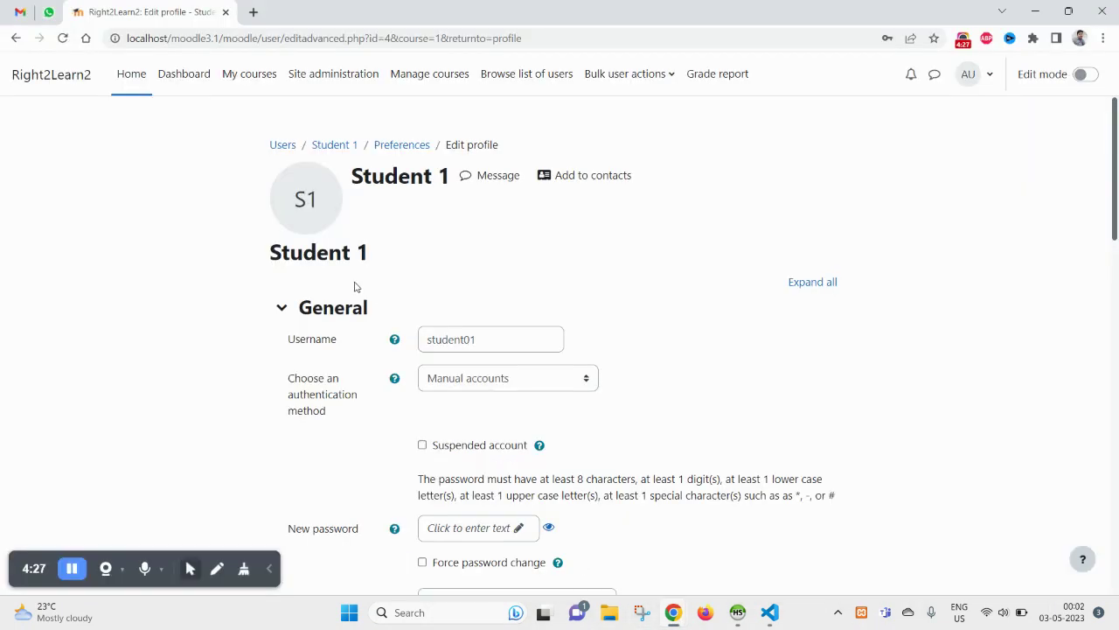
key(alt+Tab)
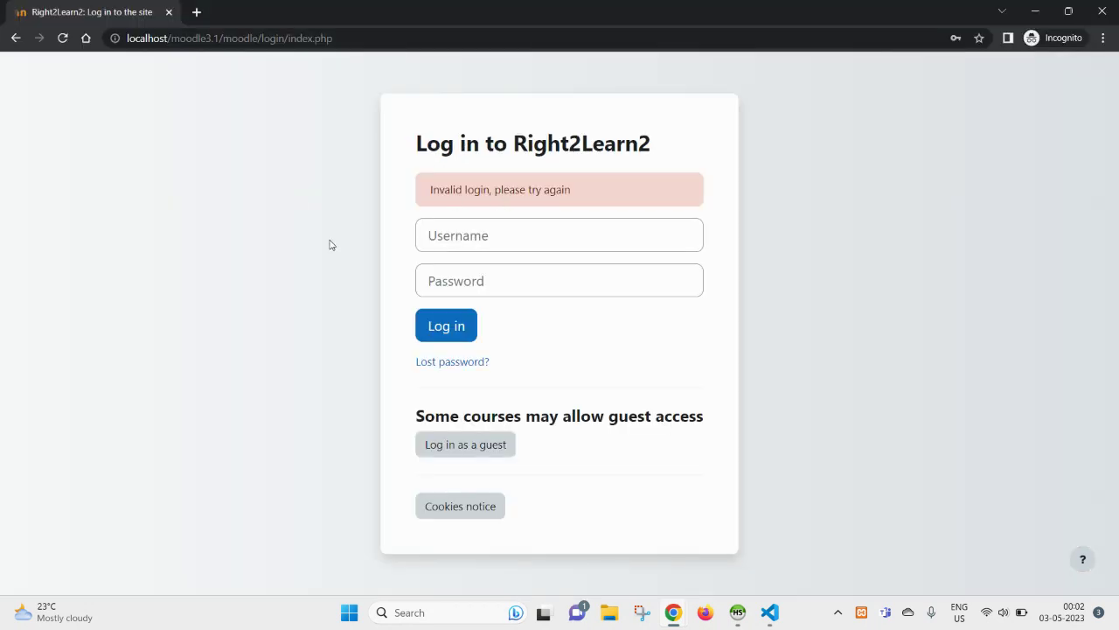
click(503, 277)
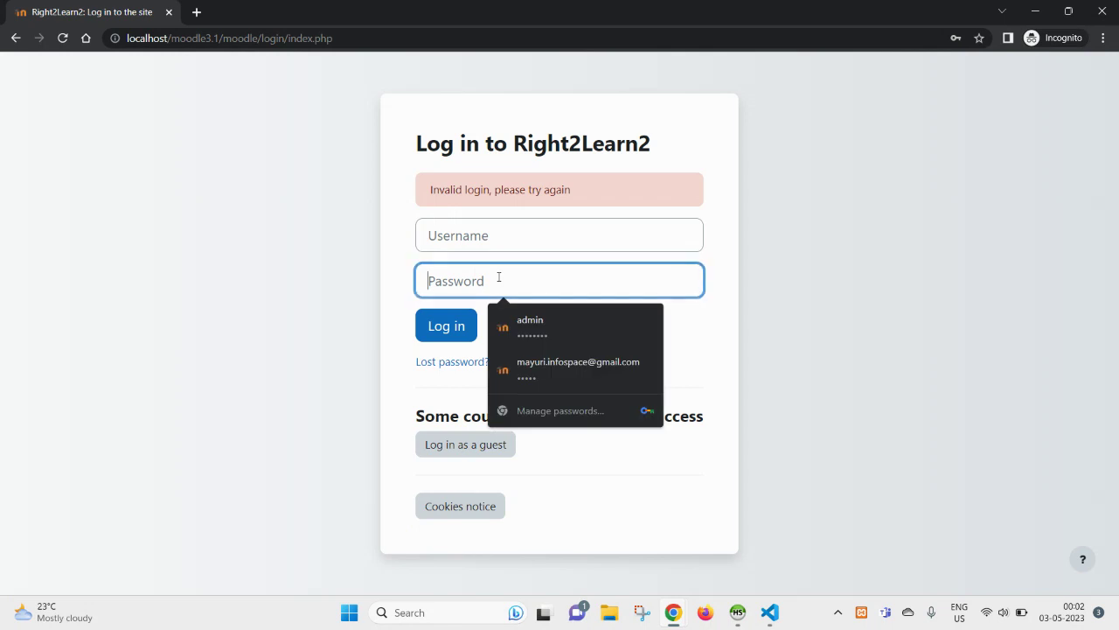
click(473, 236)
text(student01)
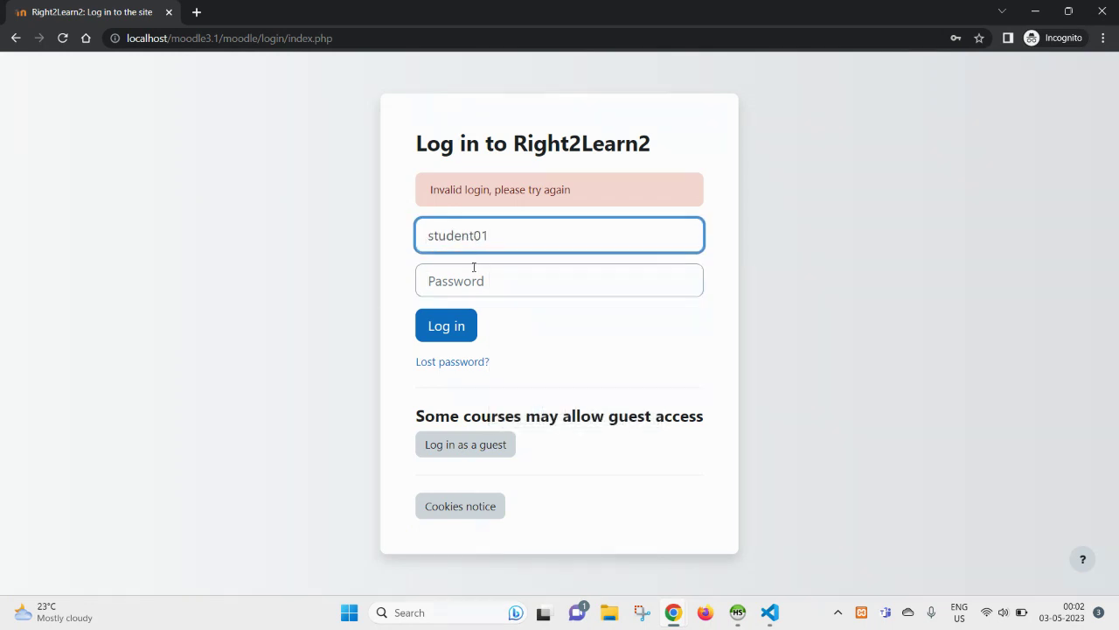
click(473, 267)
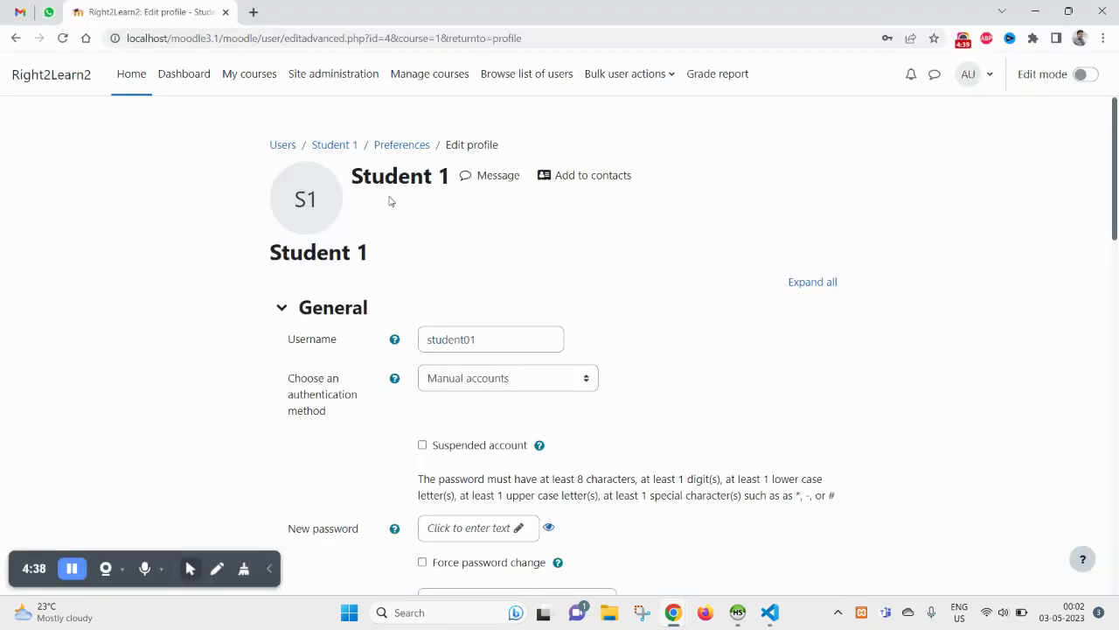
Return to Browse list of users via Site administration and scroll to Student 1's locked entry.
click(506, 87)
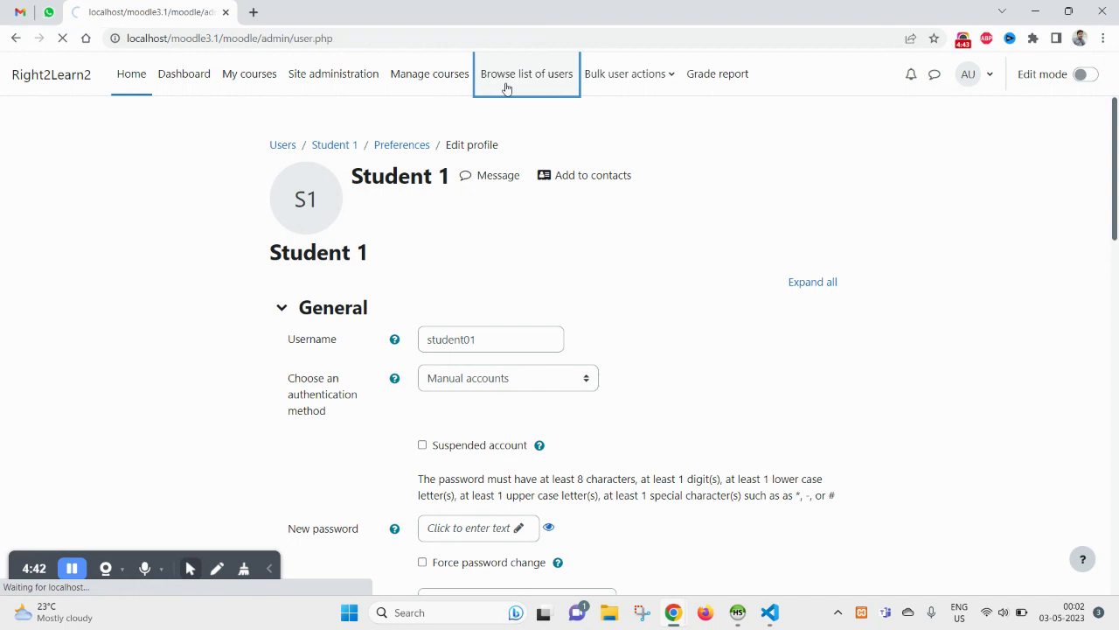
scroll(480, 184, down, 3)
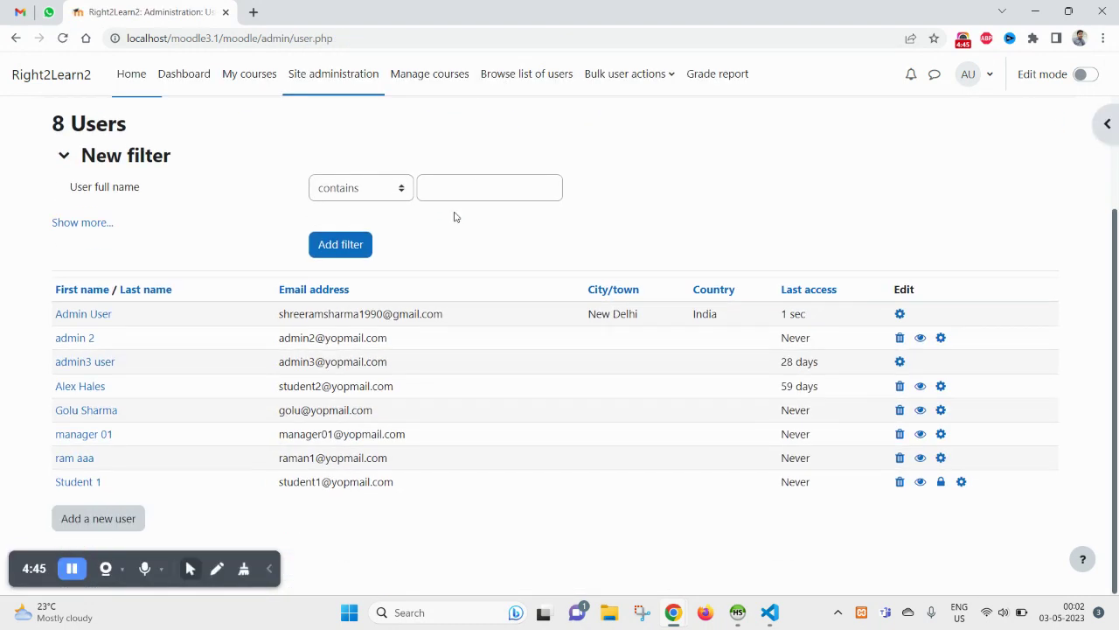
scroll(454, 217, up, 3)
click(349, 91)
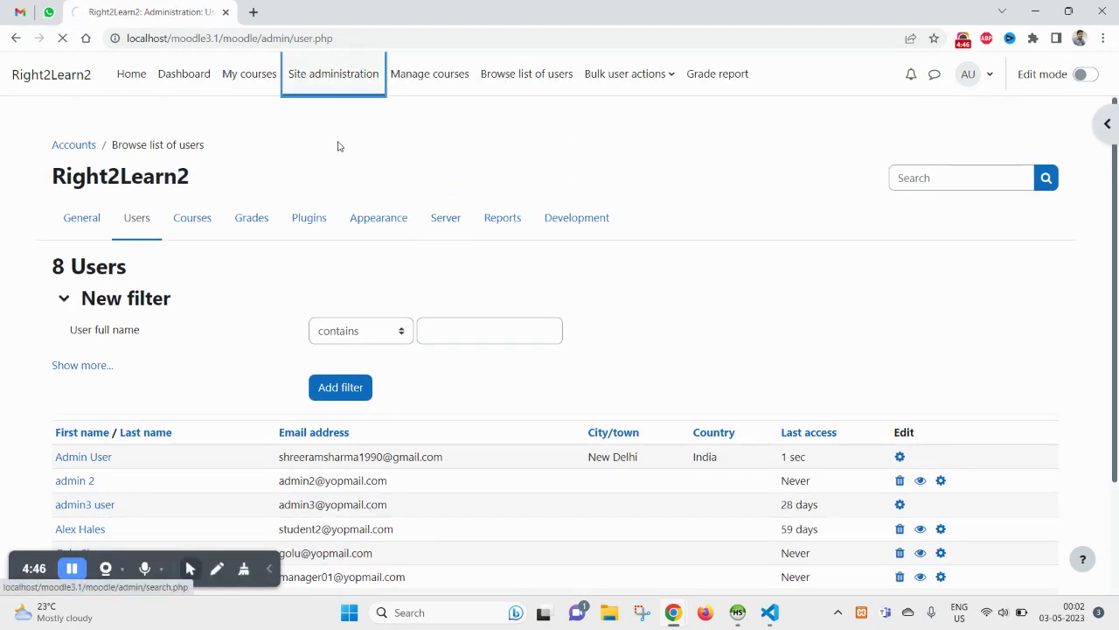
scroll(323, 218, down, 2)
scroll(420, 118, up, 2)
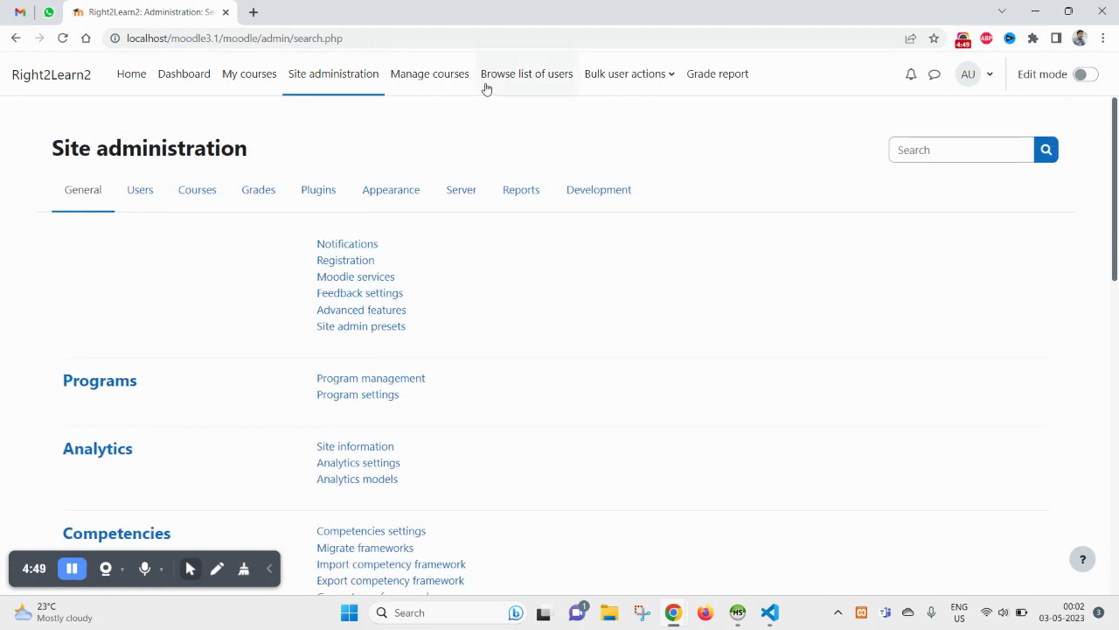
click(508, 90)
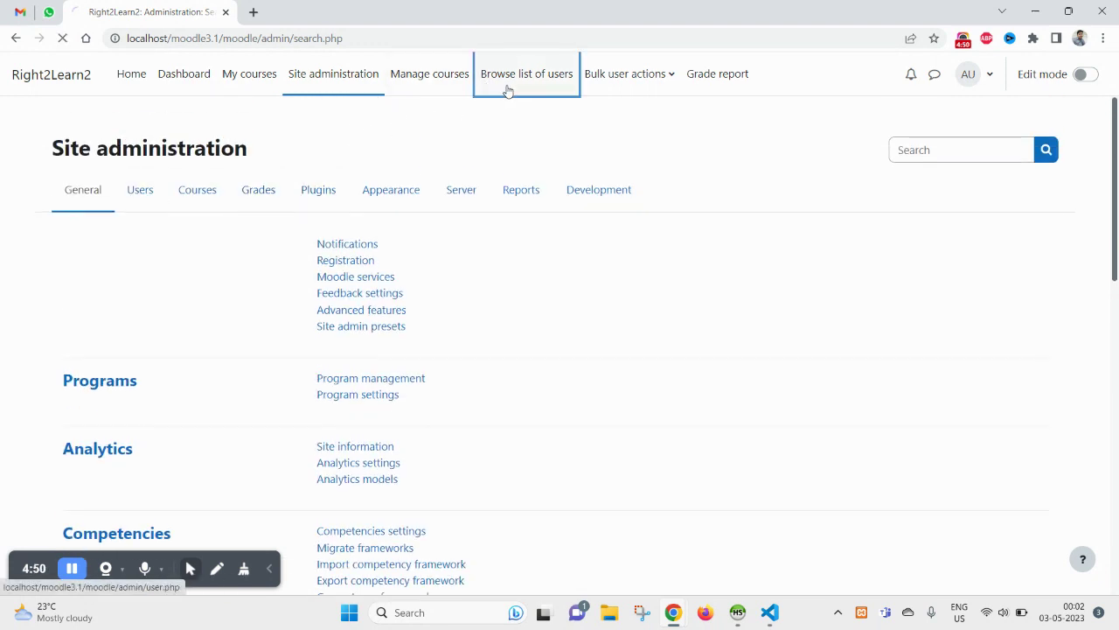
scroll(924, 498, down, 2)
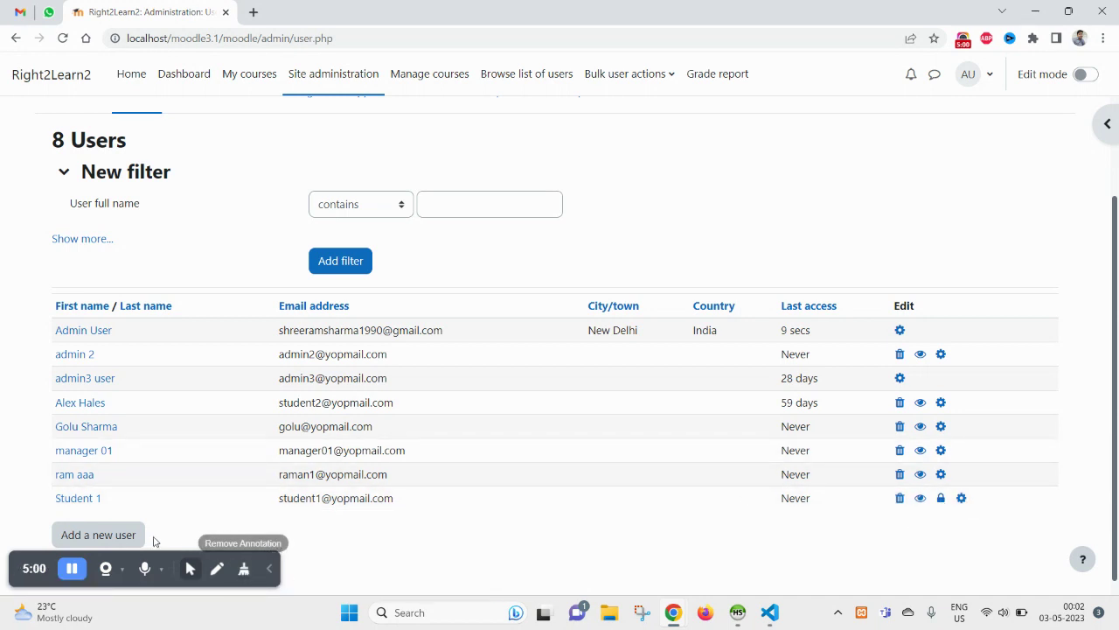
Log in as Student 1 from their profile page.
click(77, 499)
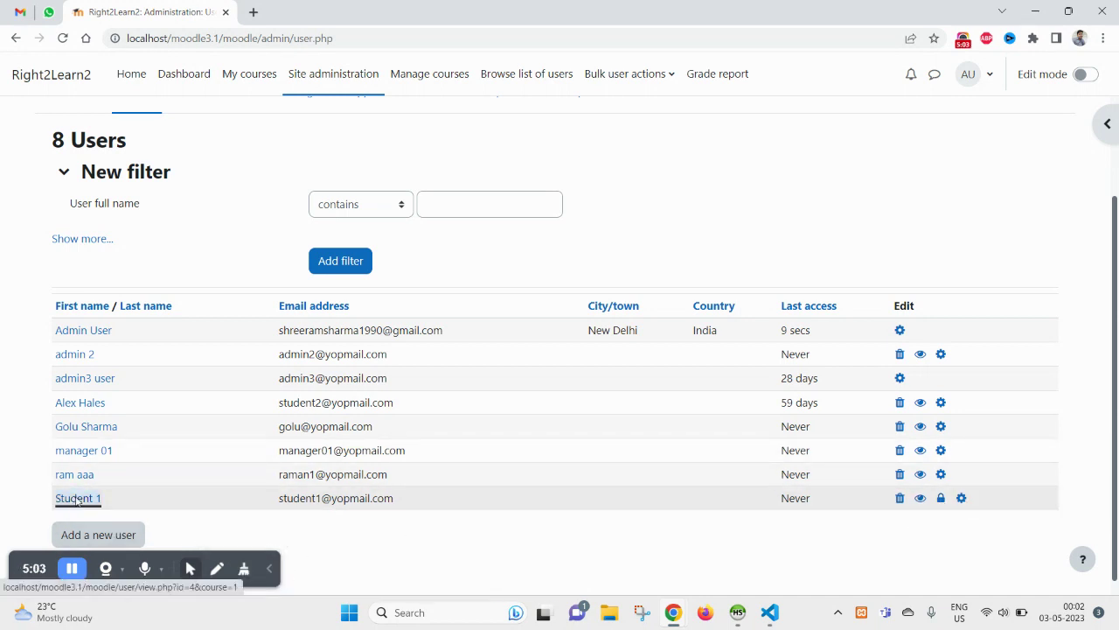
scroll(473, 324, down, 2)
scroll(514, 303, up, 1)
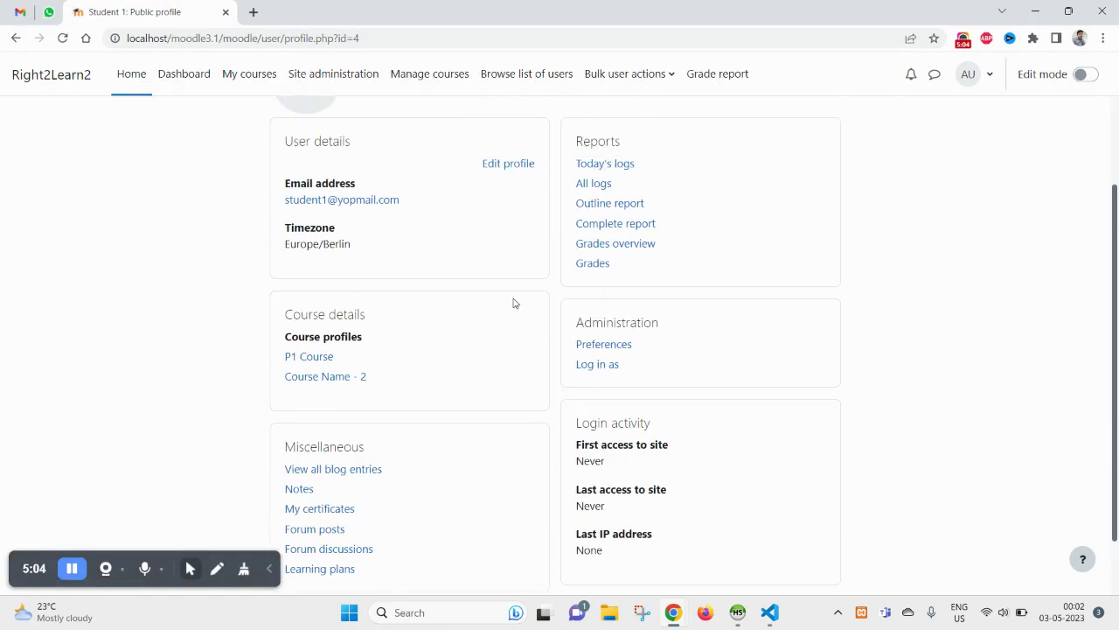
click(599, 365)
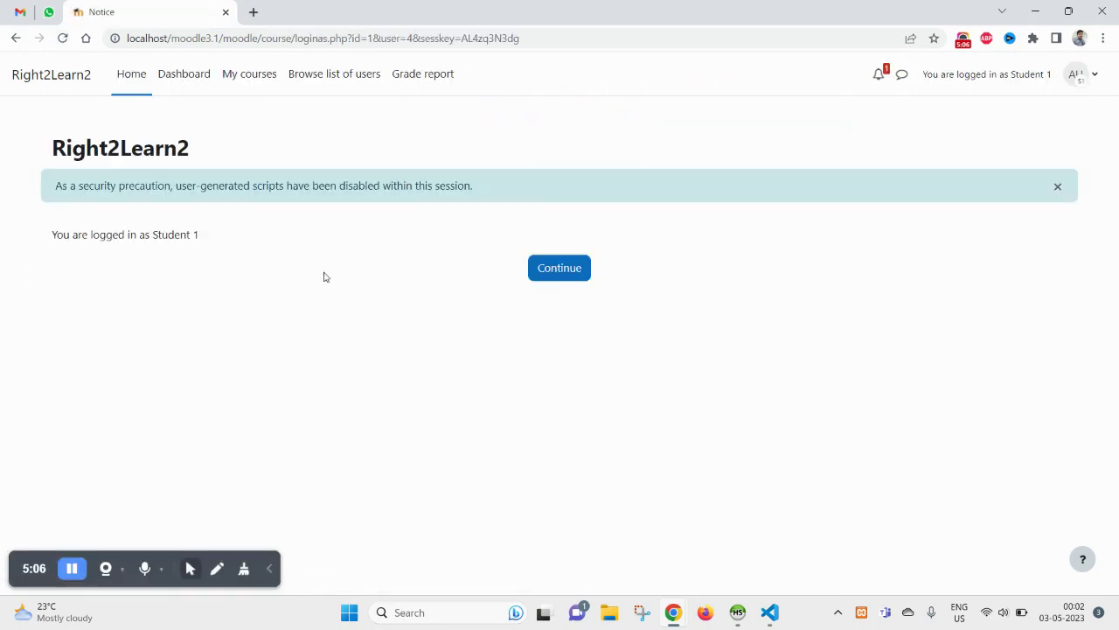
click(535, 272)
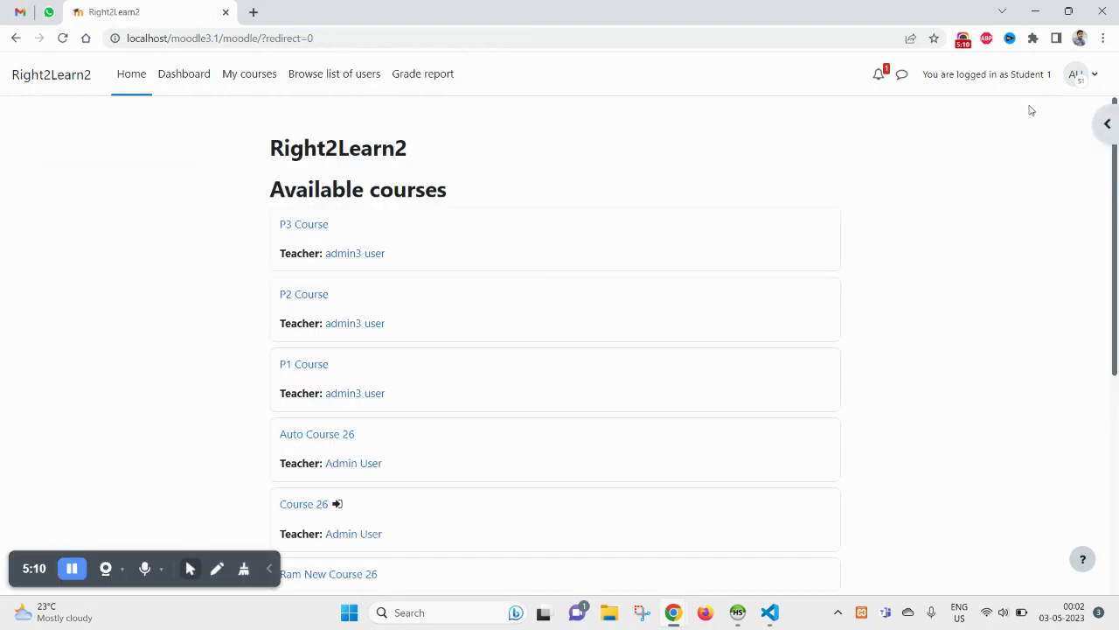
Log out of the Student 1 session from the user menu.
click(1092, 81)
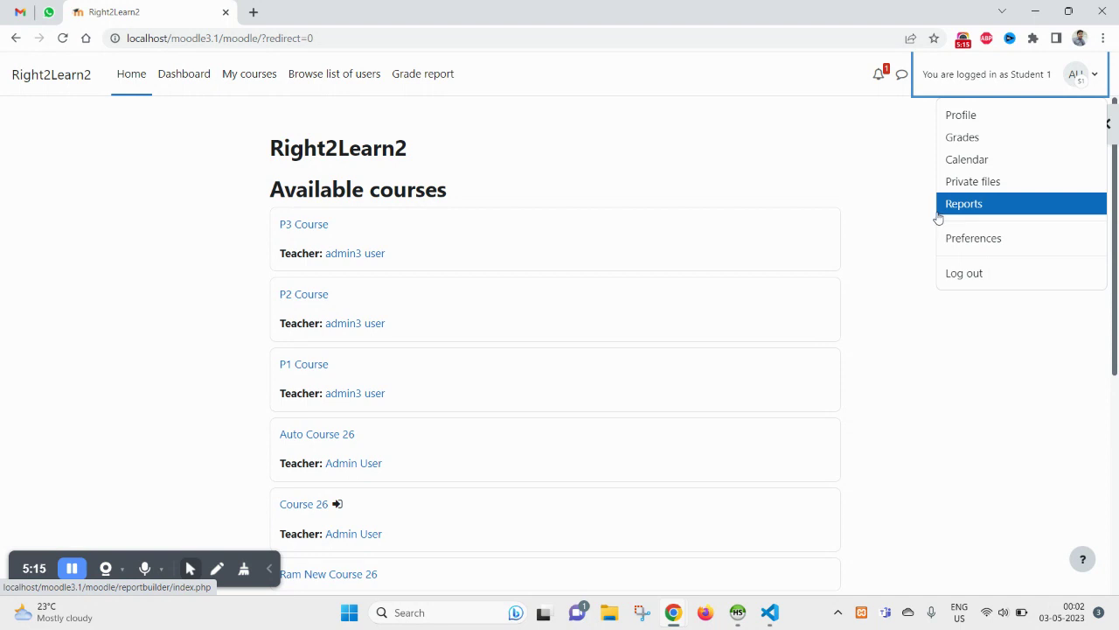
click(981, 282)
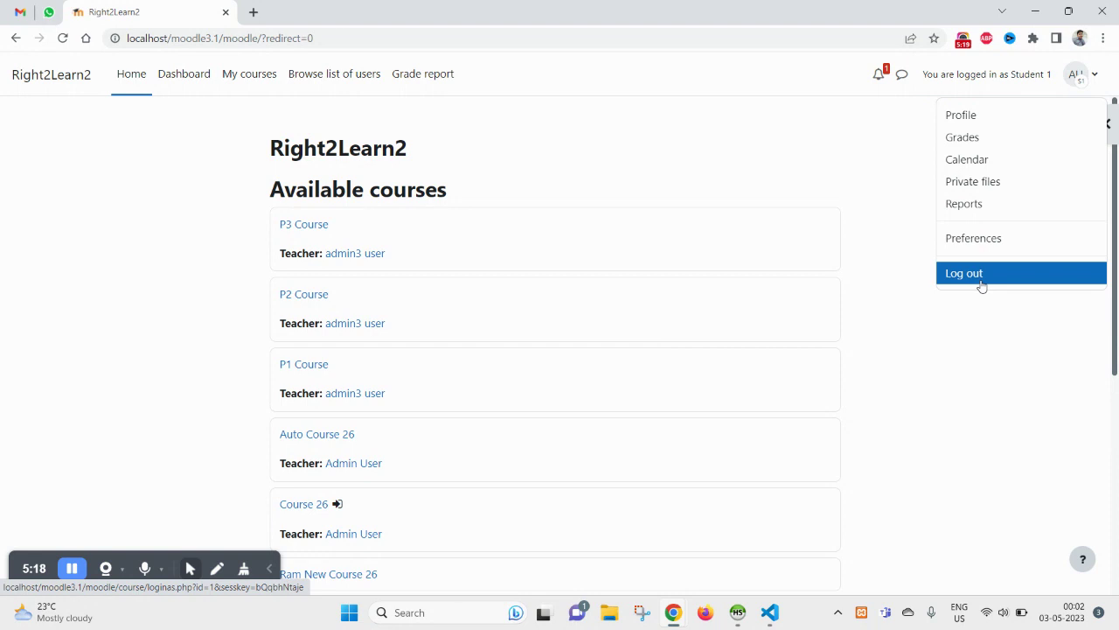
click(981, 285)
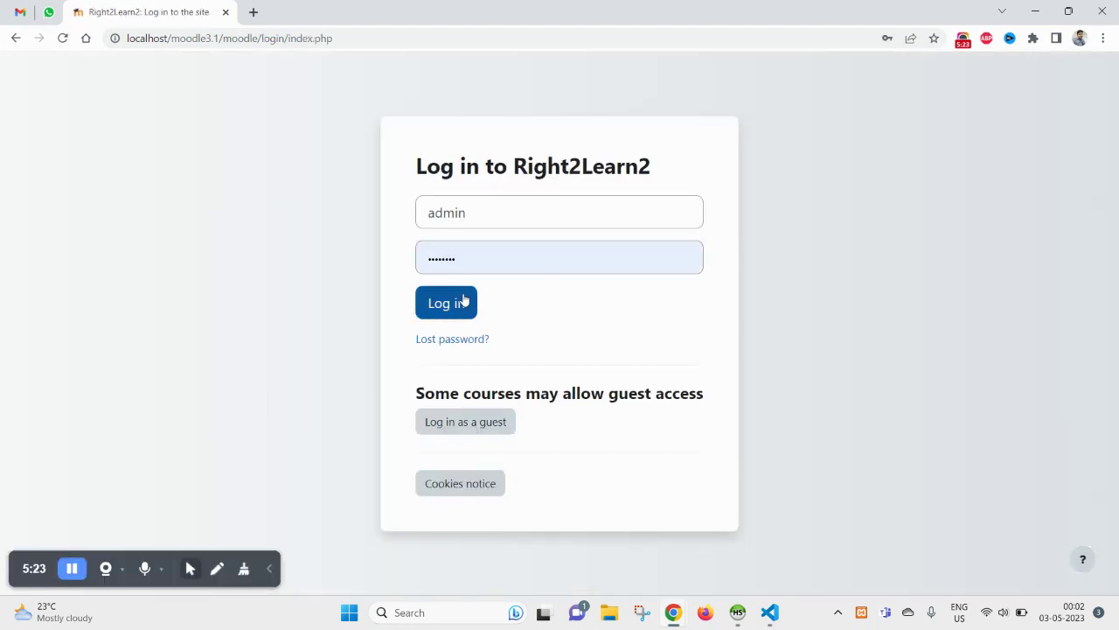
Log back in as admin and unlock Student 1's account in the user list.
click(462, 301)
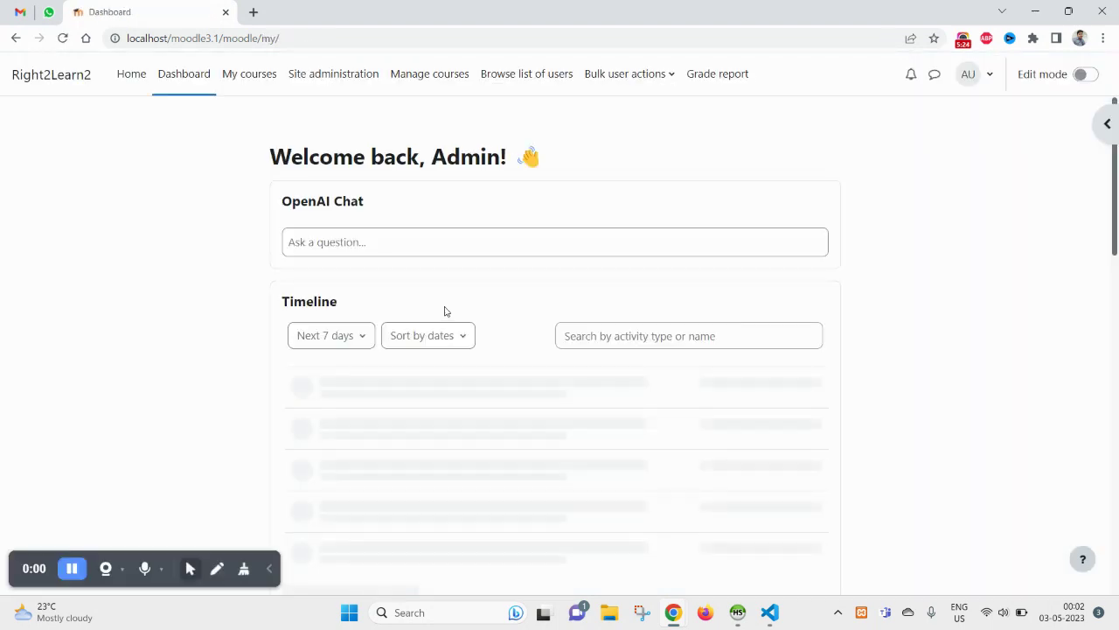
click(523, 80)
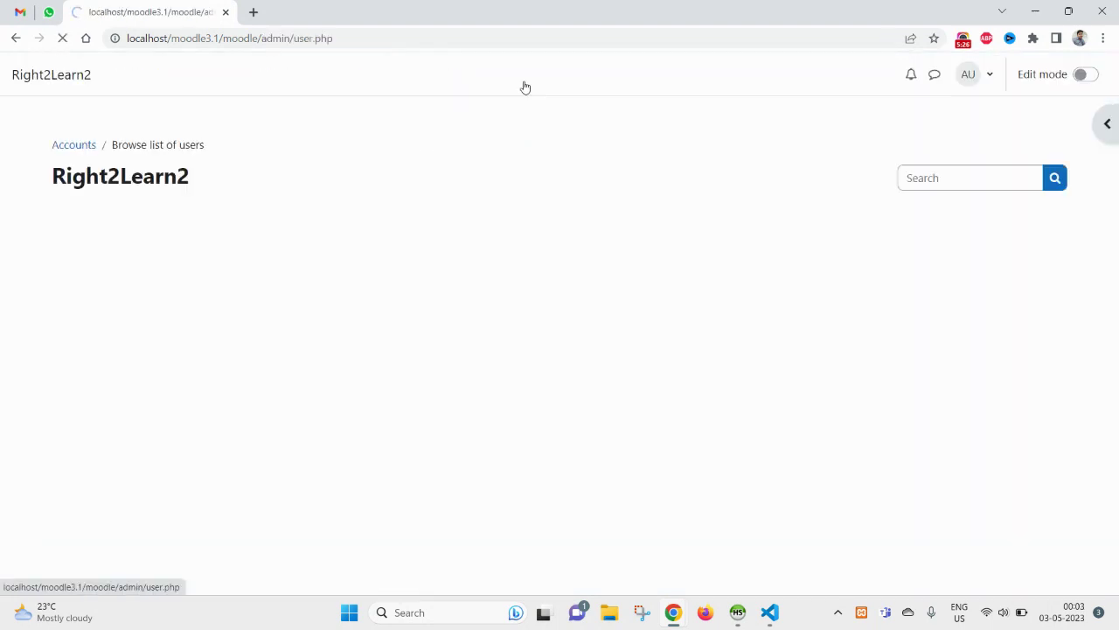
scroll(590, 295, down, 2)
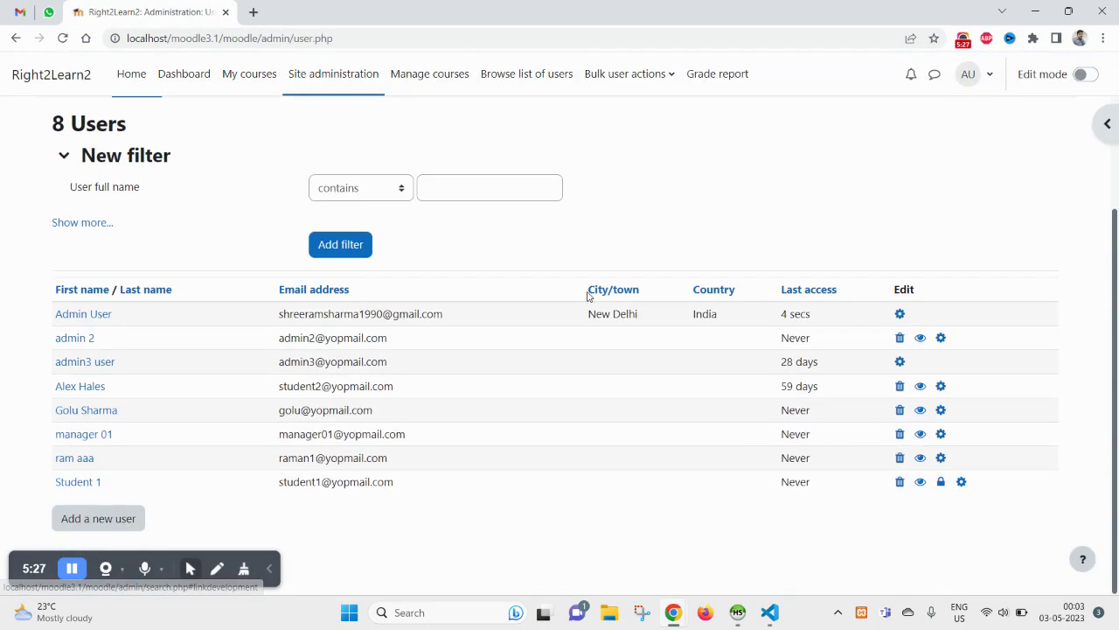
click(941, 484)
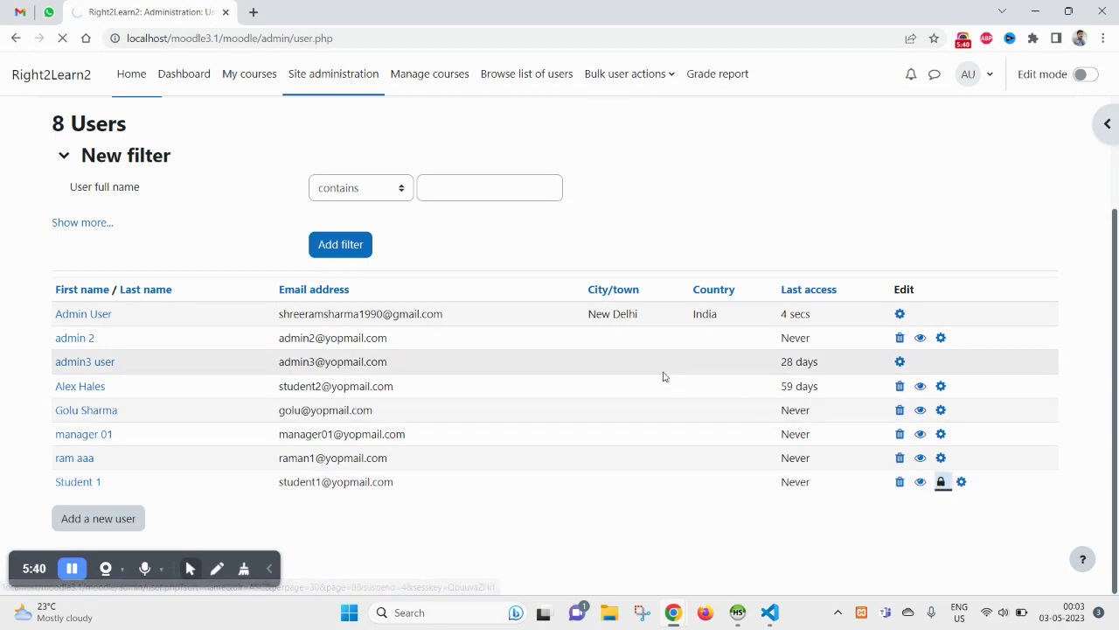
Reload the user list to show all 8 users with Student 1 unlocked.
right_click(663, 230)
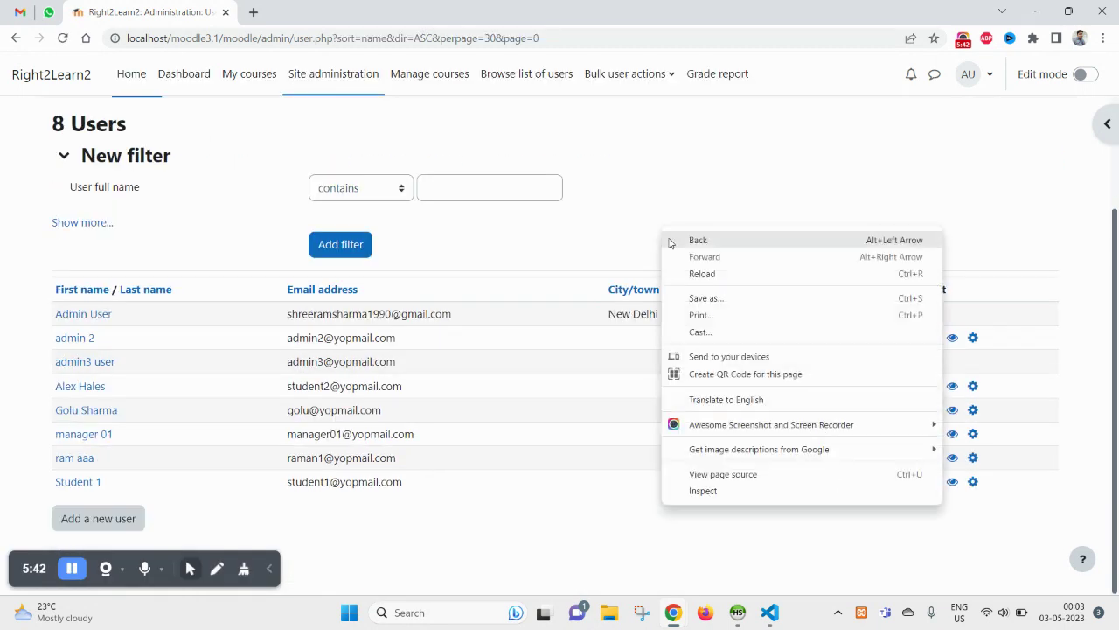
click(711, 276)
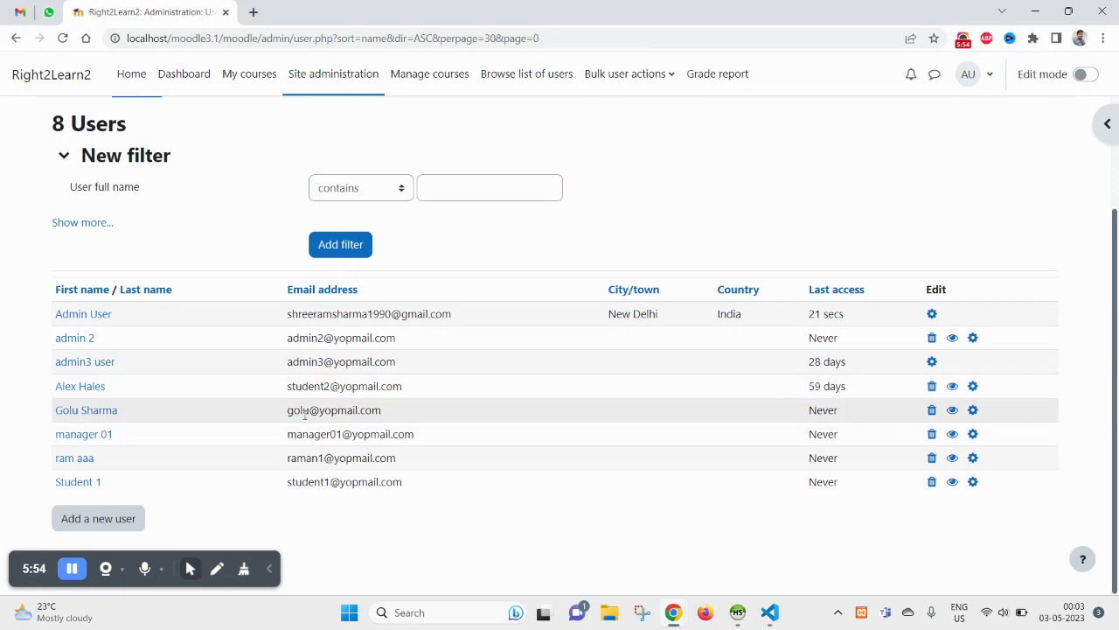
scroll(300, 411, up, 3)
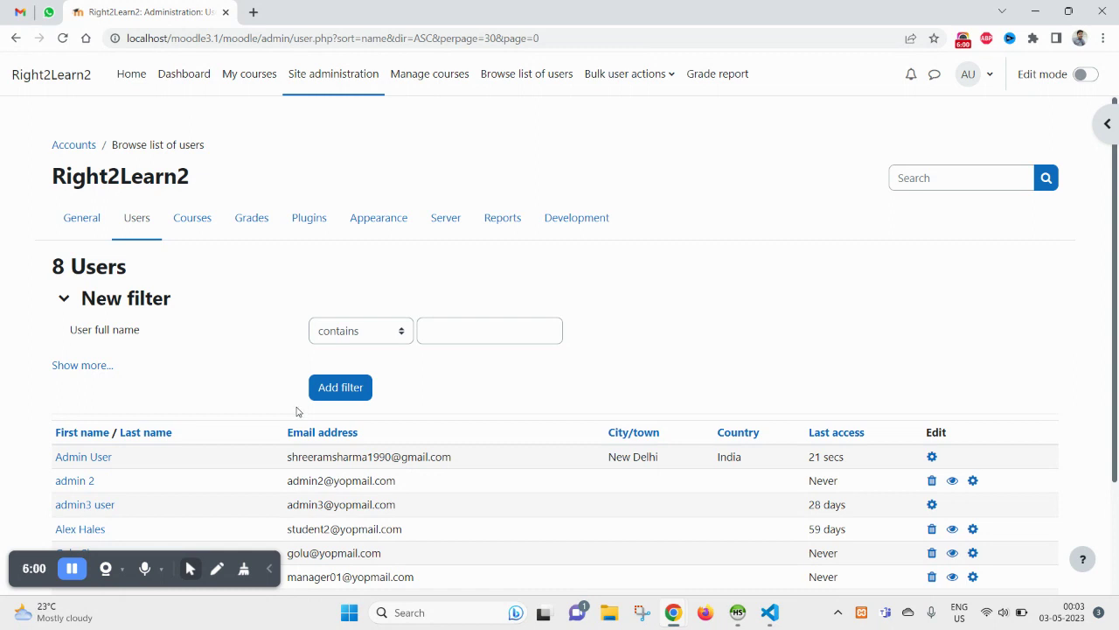
Open the Security Notifications settings from Site administration.
click(299, 83)
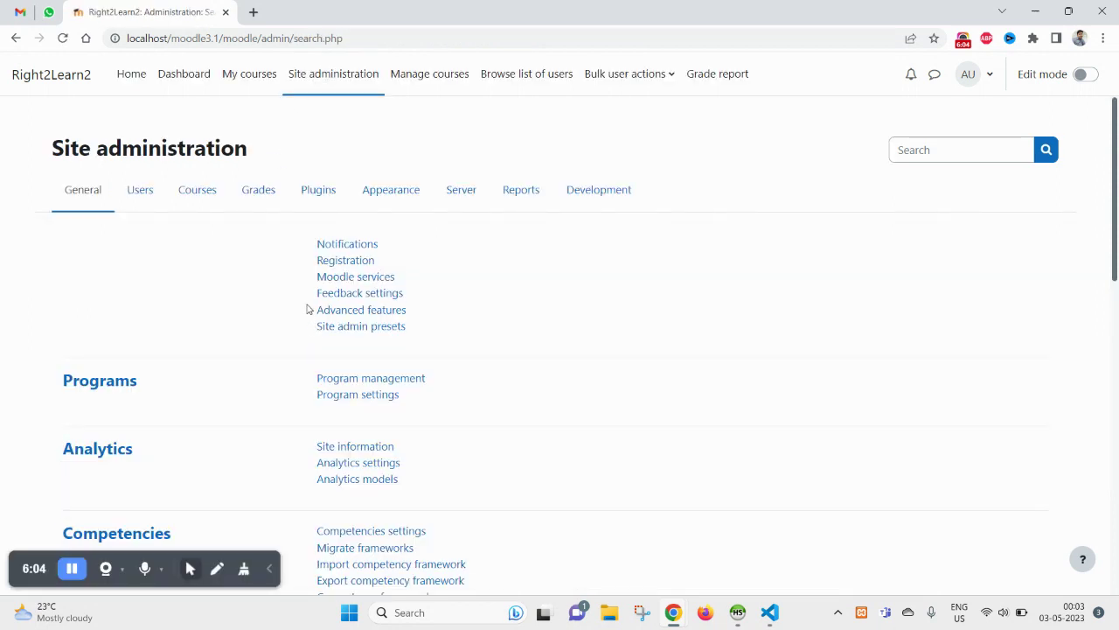
scroll(194, 295, down, 10)
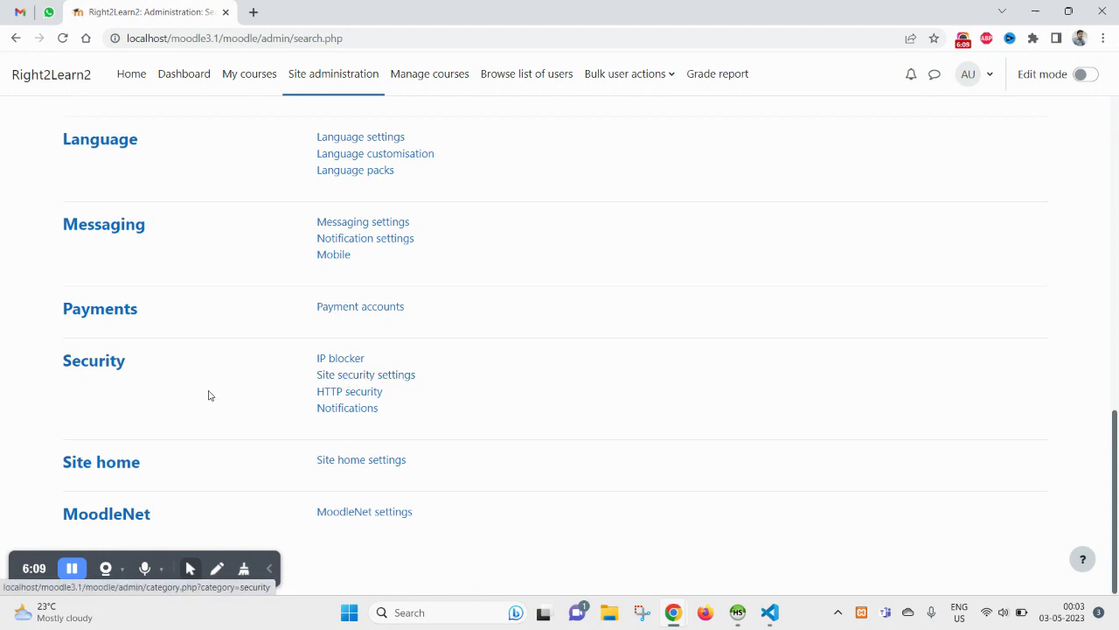
click(353, 415)
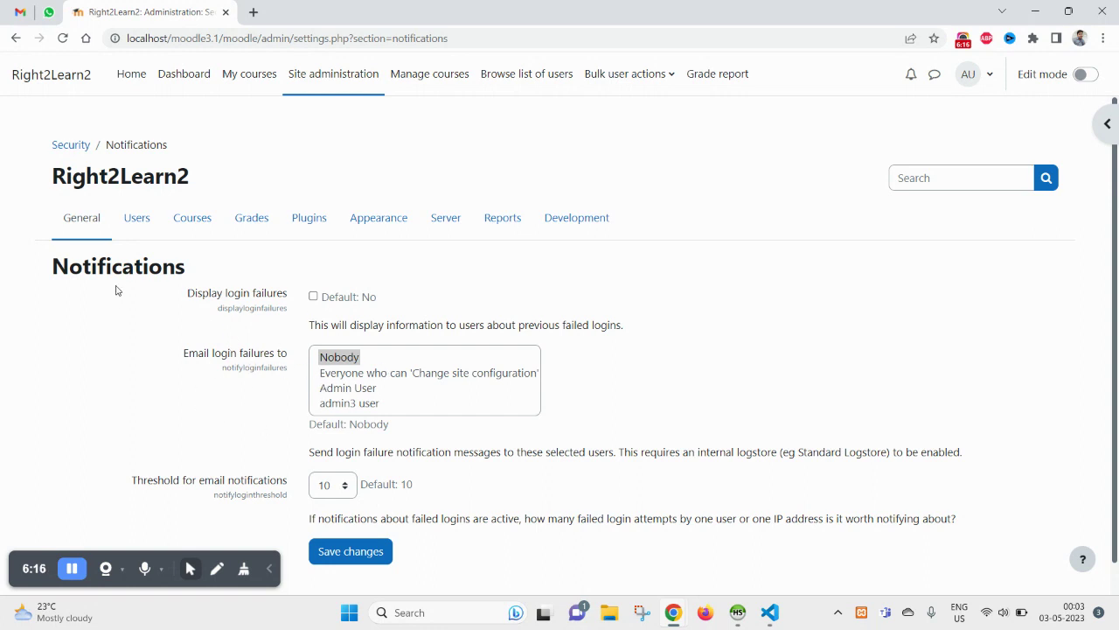
Select Admin User and admin3 user as recipients of login-failure emails.
drag(54, 271, 200, 288)
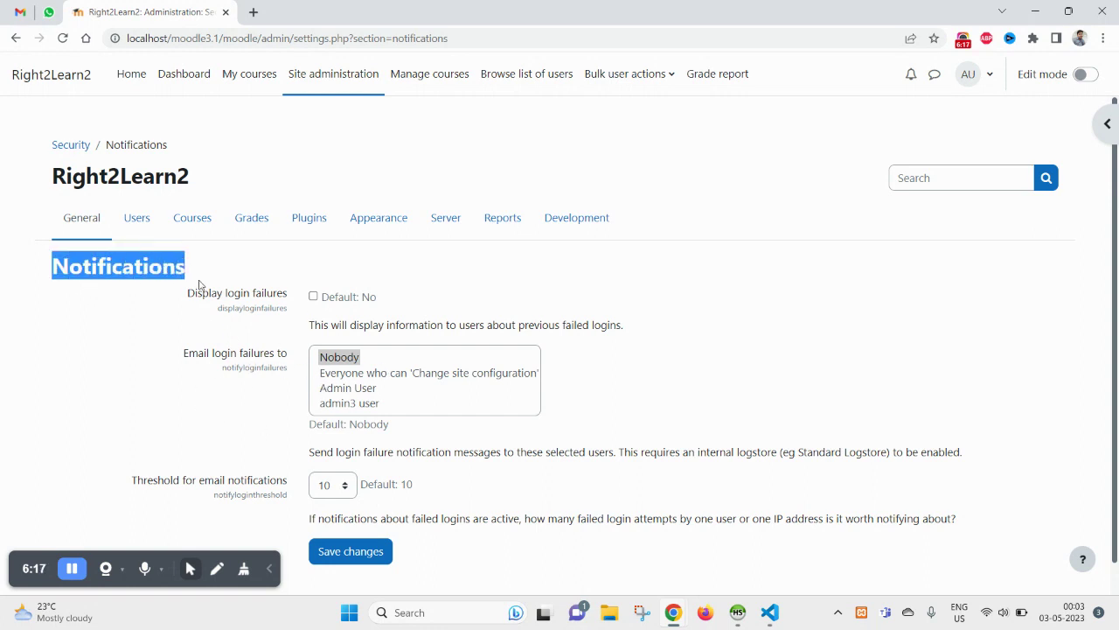
mouse_move(359, 404)
mouse_down()
mouse_move(352, 376)
mouse_move(353, 390)
mouse_up()
click(360, 408)
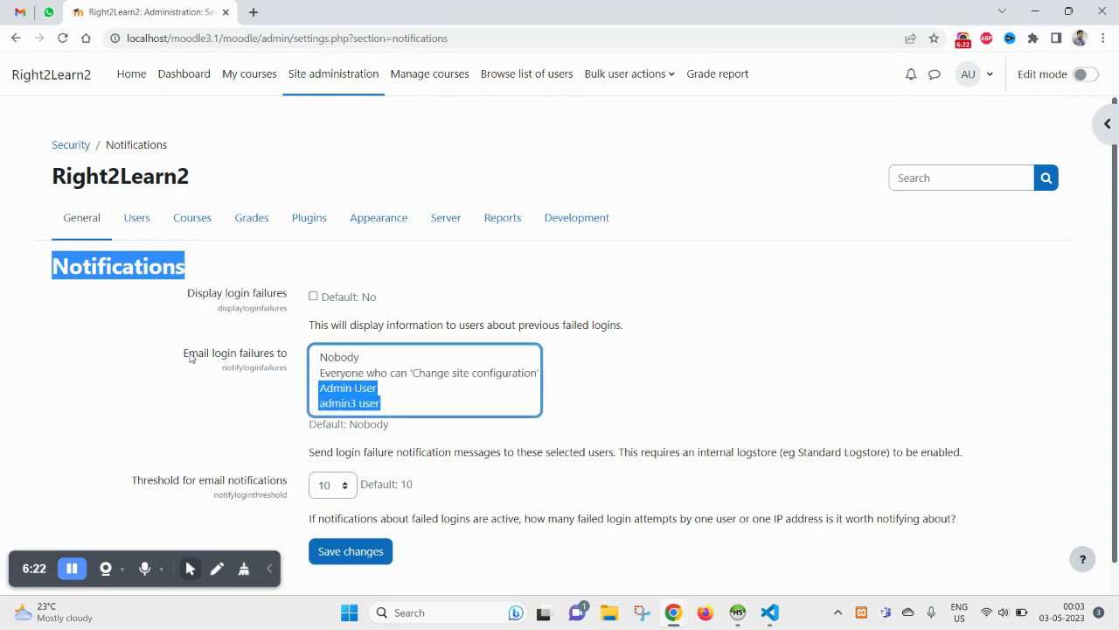
click(408, 337)
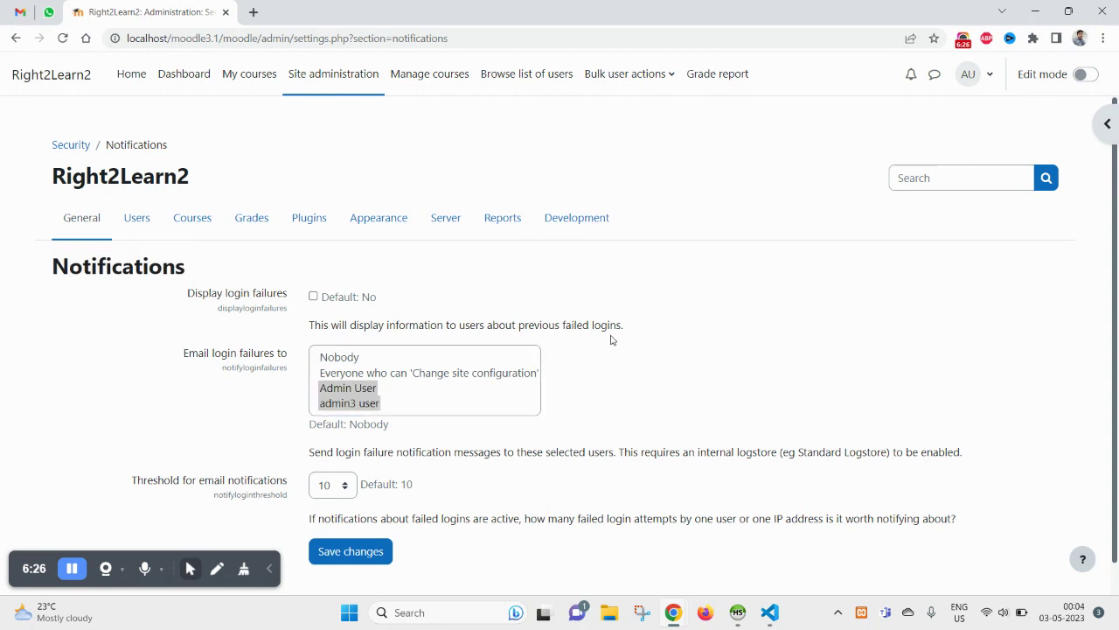
drag(623, 324, 308, 325)
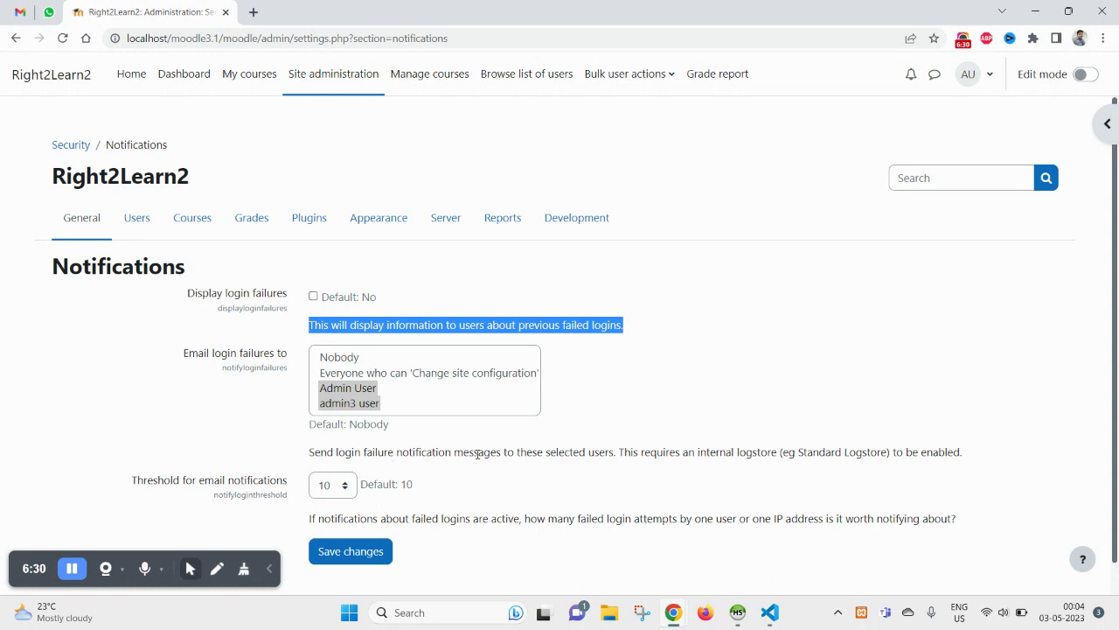
drag(615, 452, 322, 451)
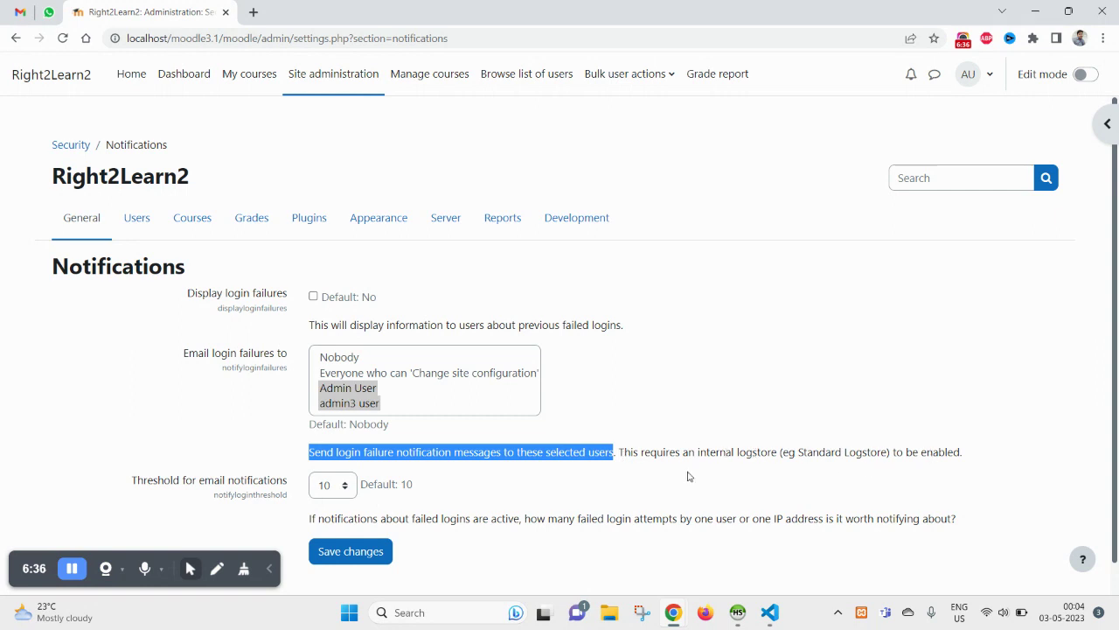
click(345, 486)
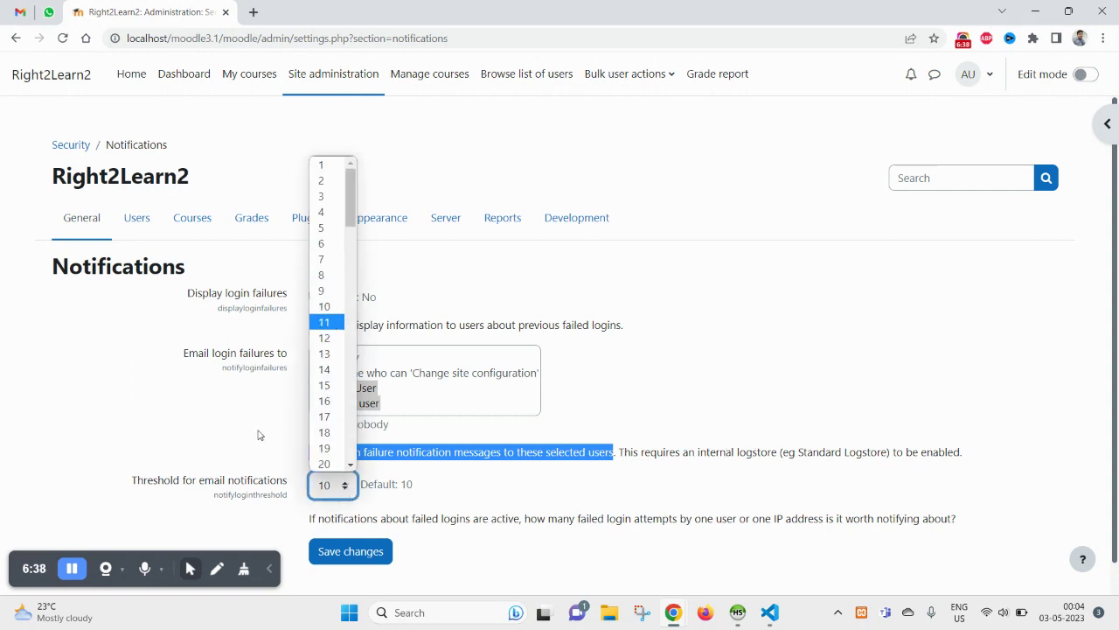
Set the threshold for email notifications to 3.
click(316, 525)
drag(310, 522, 494, 523)
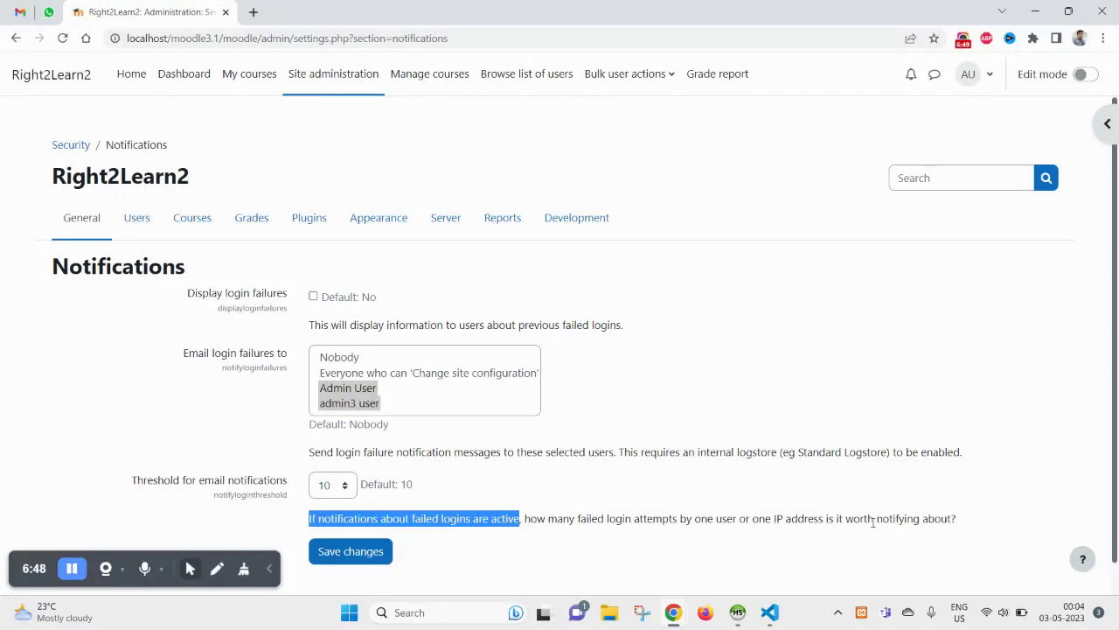
triple_click(962, 526)
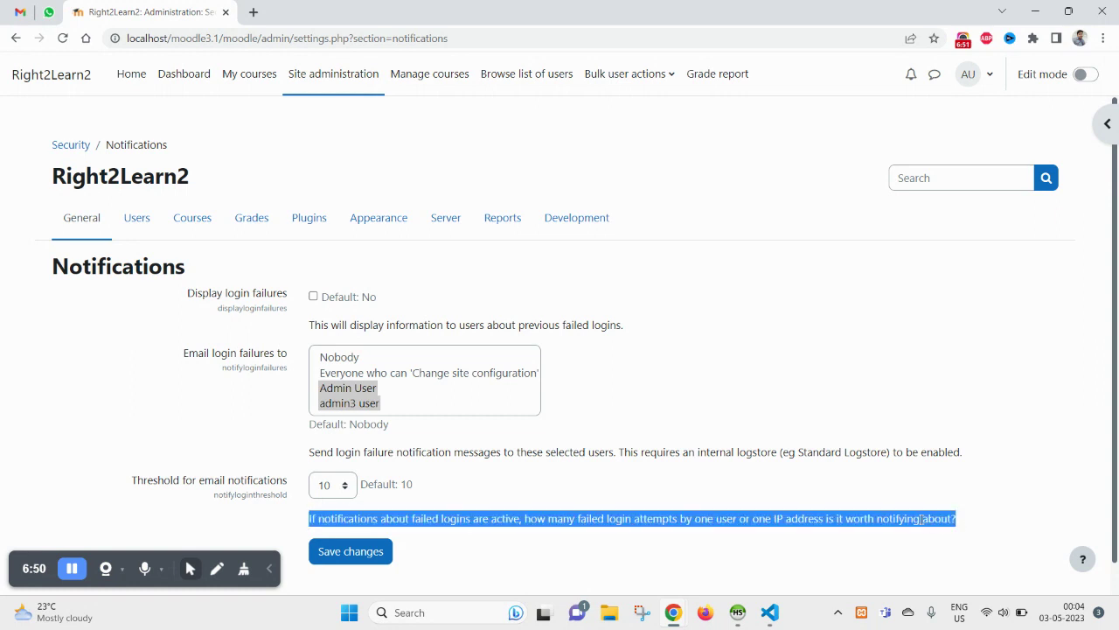
click(342, 486)
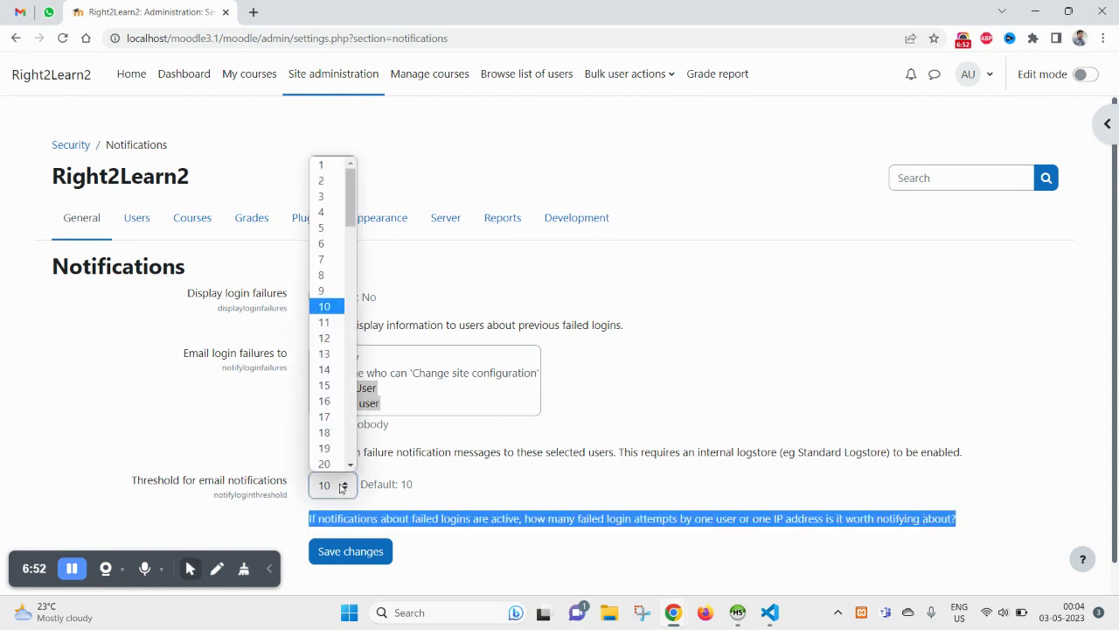
click(330, 201)
click(466, 513)
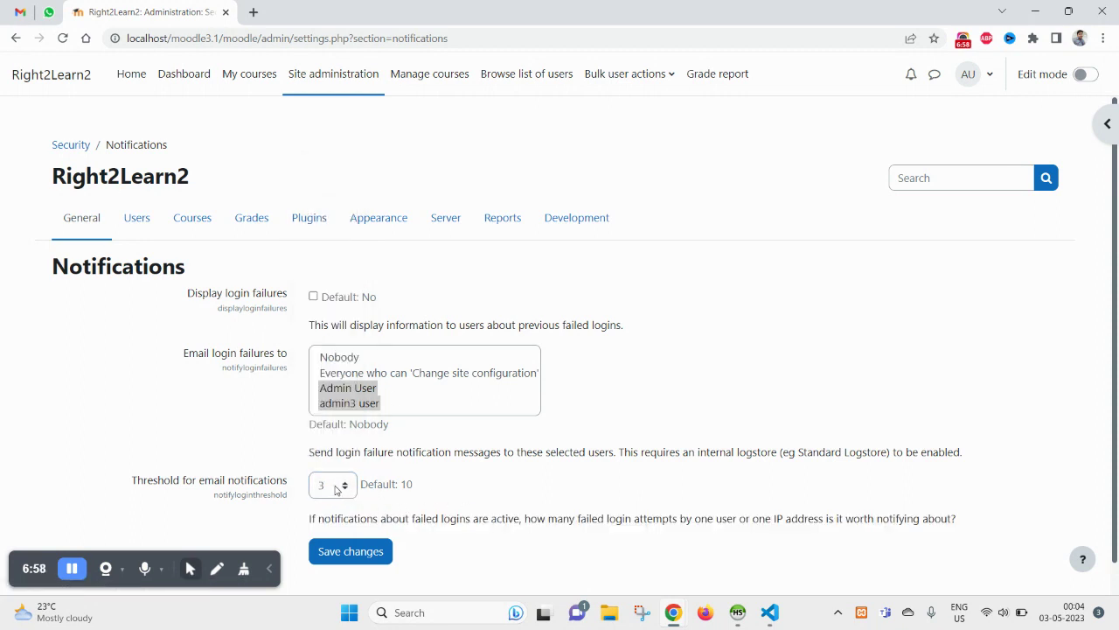
Reselect admin3 user and Admin User as recipients, save, and return to Site administration.
click(359, 403)
ctrl+click(361, 386)
scroll(359, 354, down, 1)
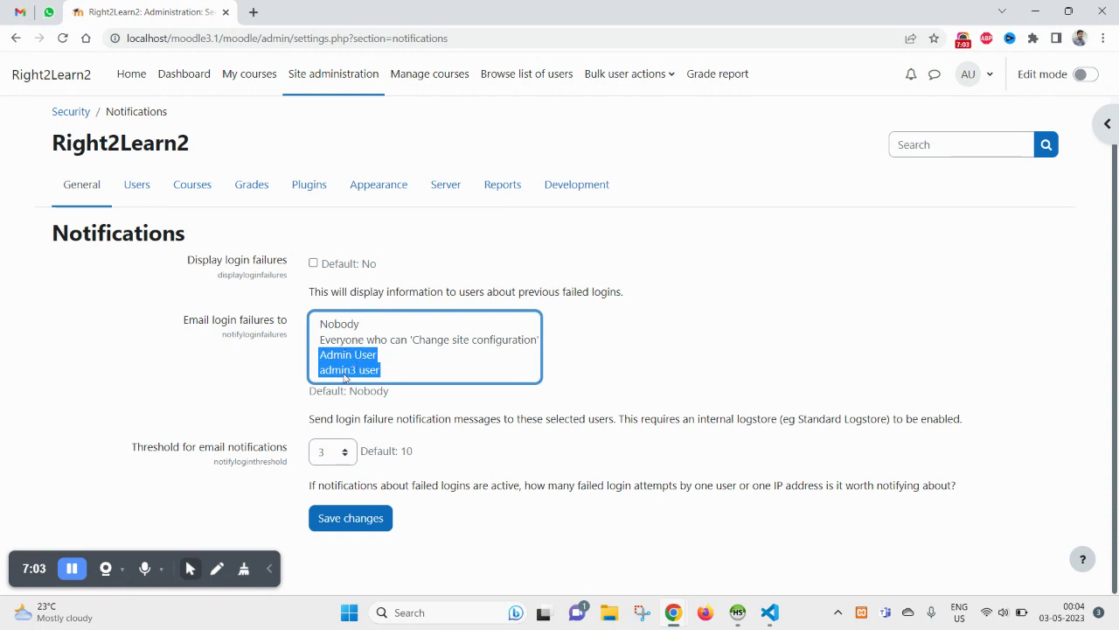
click(354, 524)
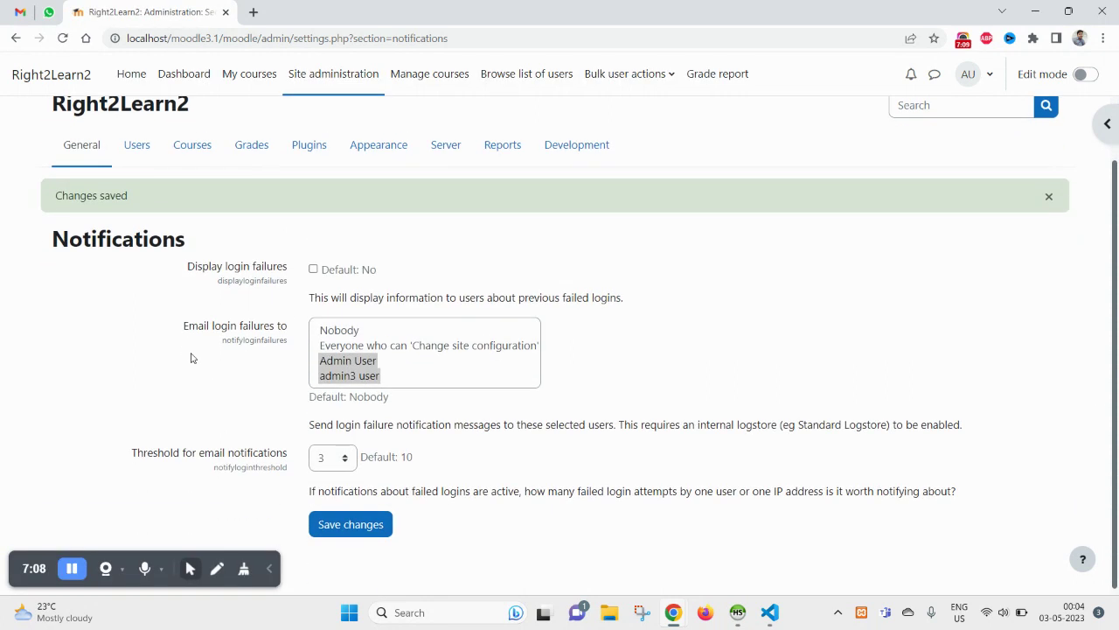
scroll(202, 332, up, 1)
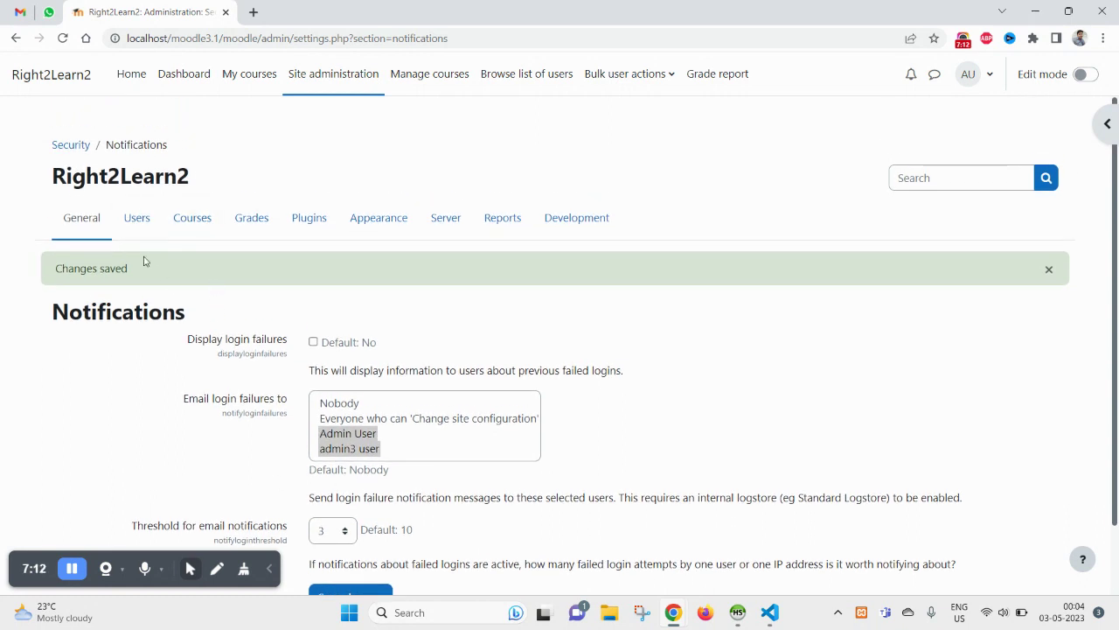
click(95, 231)
Open Site security settings and scroll to the account lockout section.
scroll(315, 411, down, 10)
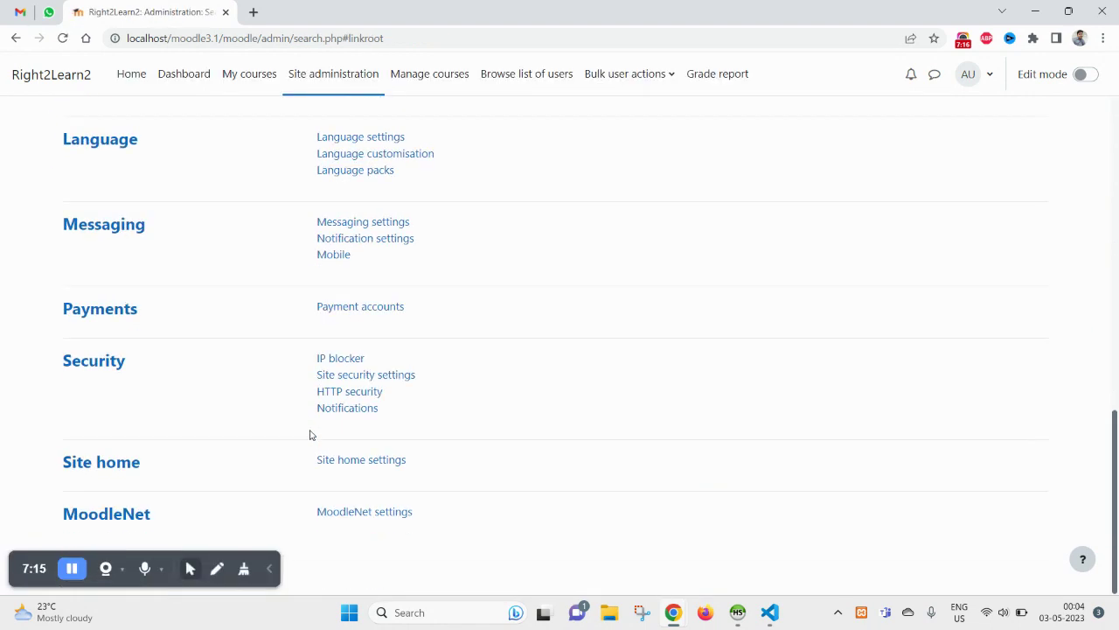
click(376, 376)
scroll(449, 447, down, 5)
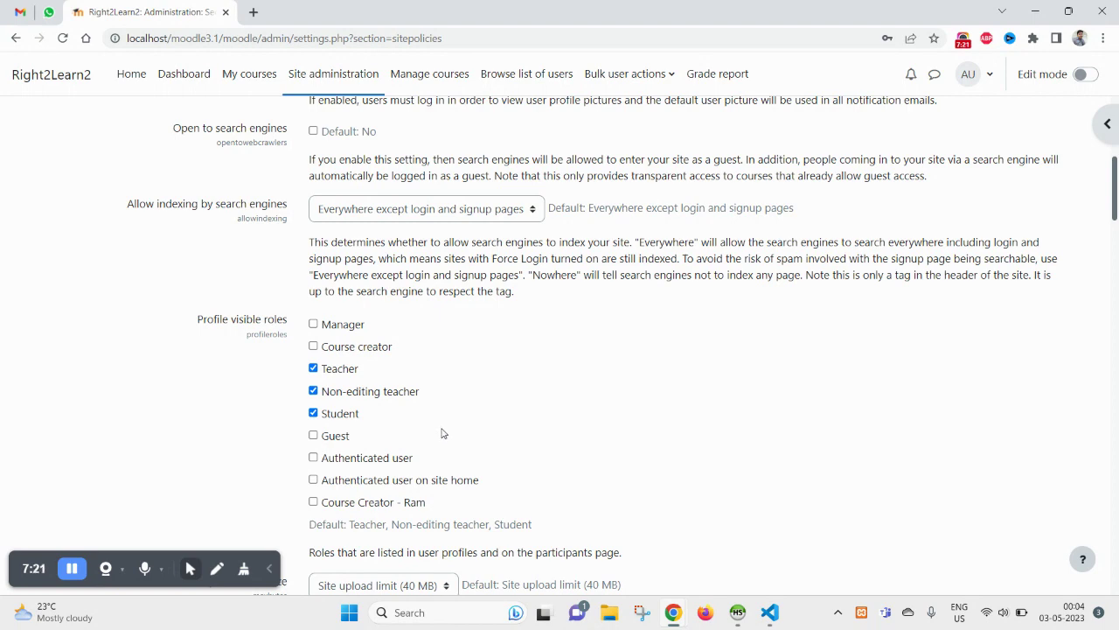
scroll(441, 428, down, 4)
scroll(441, 429, down, 4)
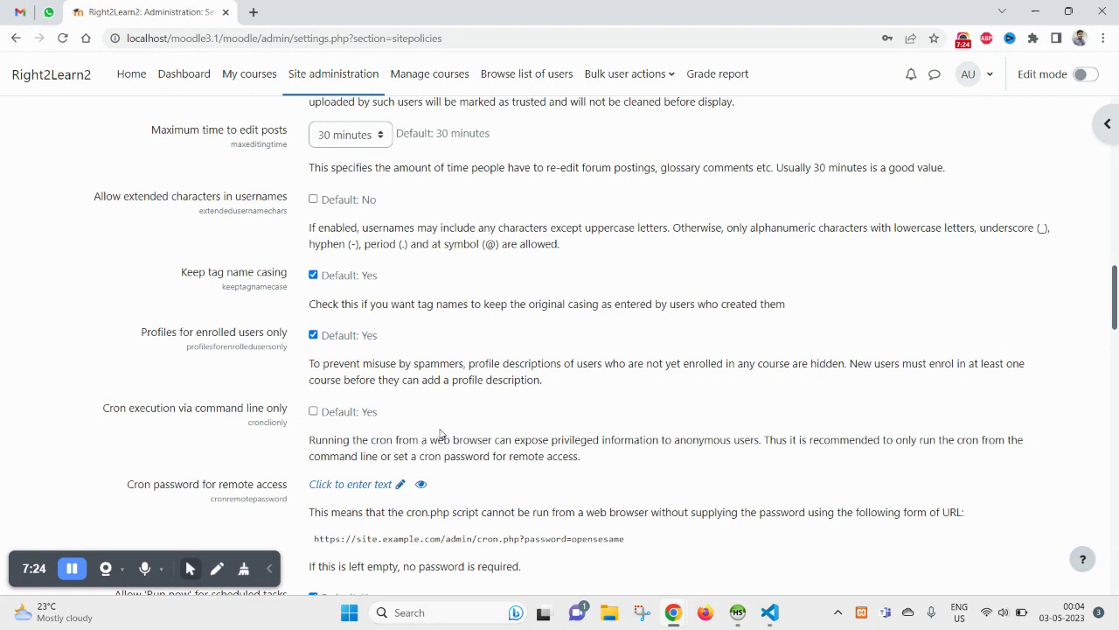
scroll(441, 435, up, 2)
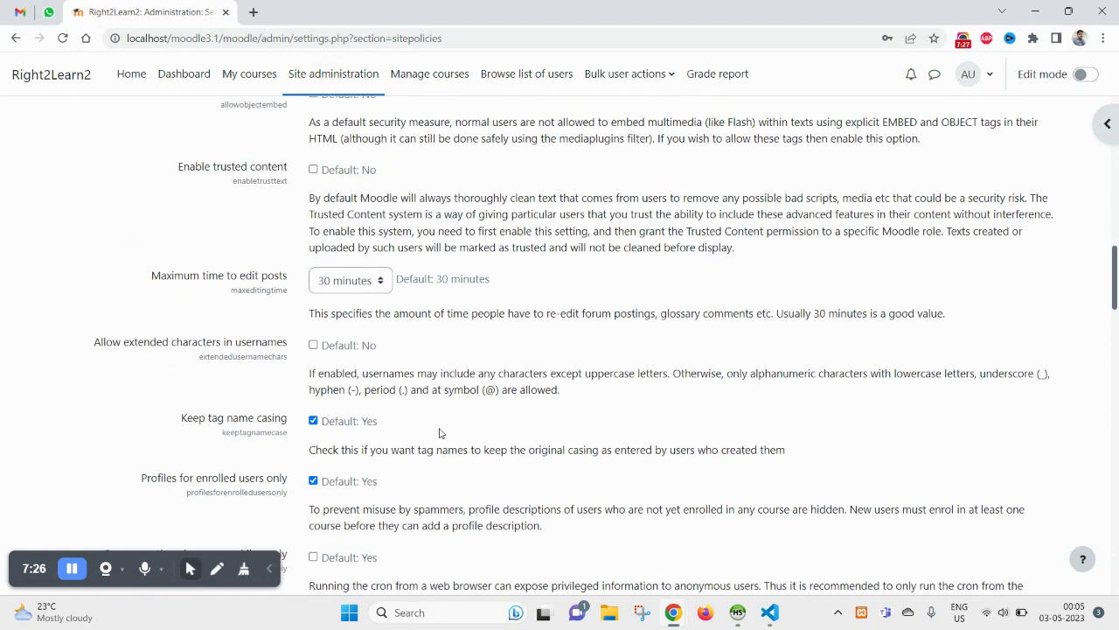
scroll(439, 433, down, 13)
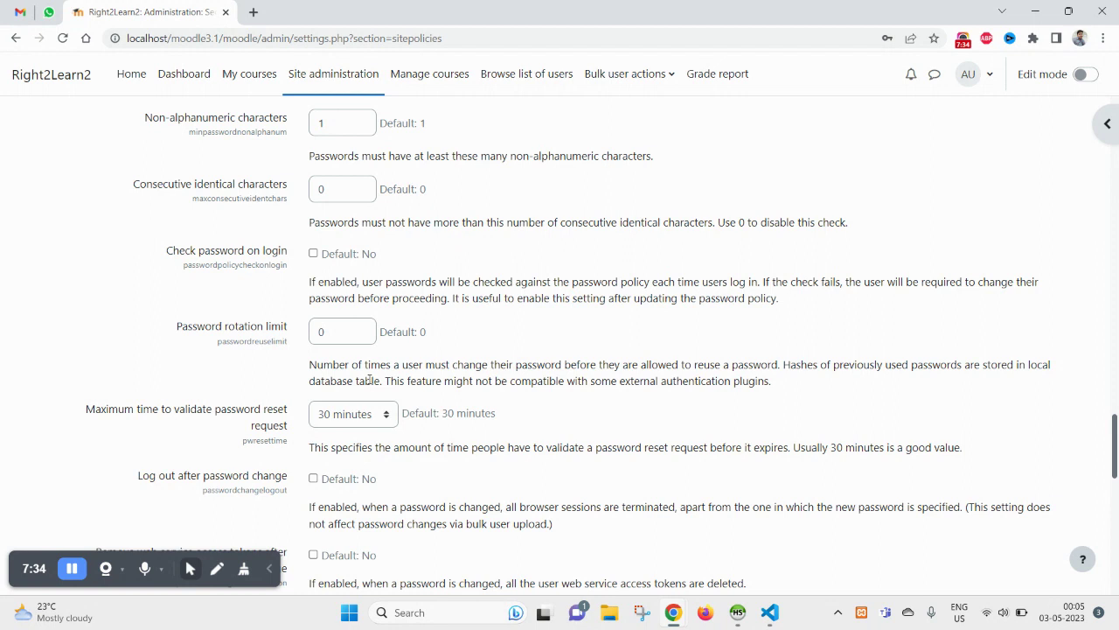
scroll(368, 379, up, 7)
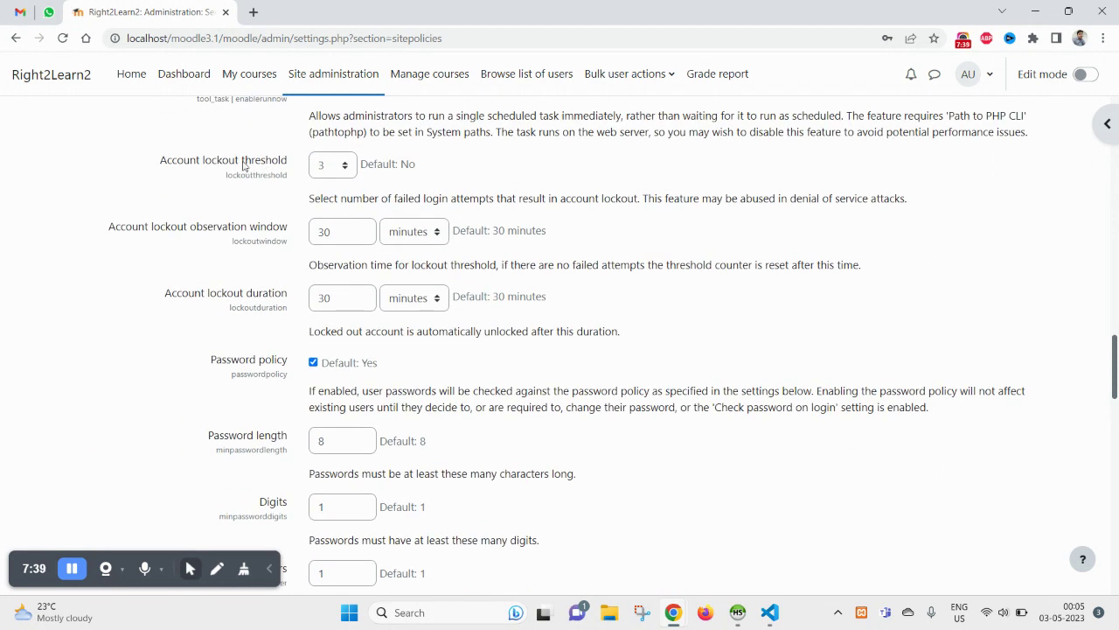
Confirm the account lockout threshold is 3 and untick Password policy.
drag(154, 160, 518, 297)
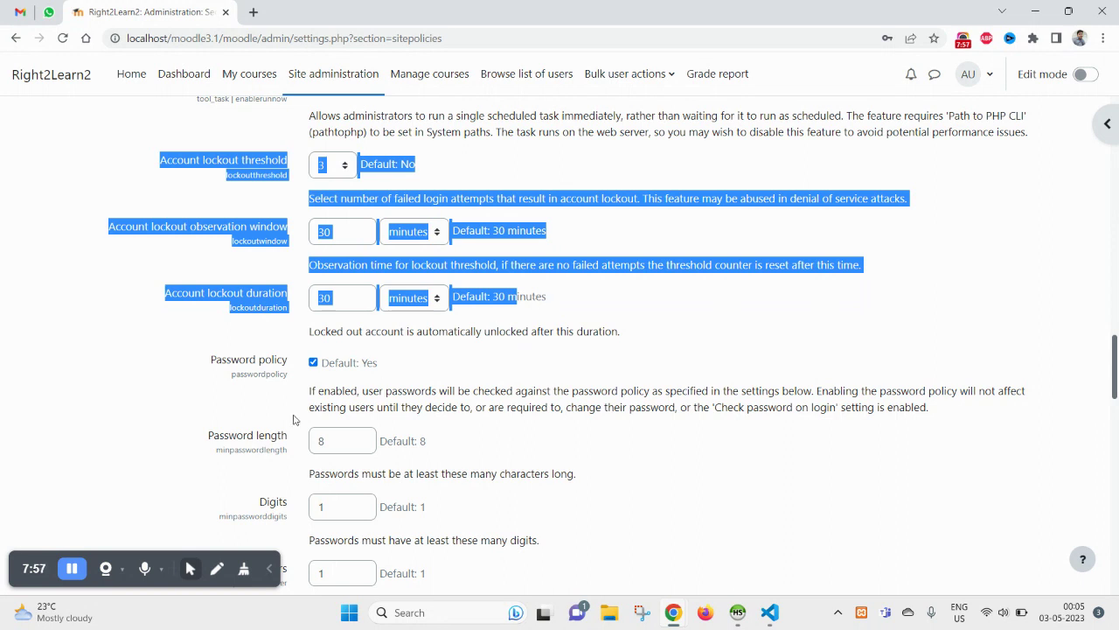
click(217, 370)
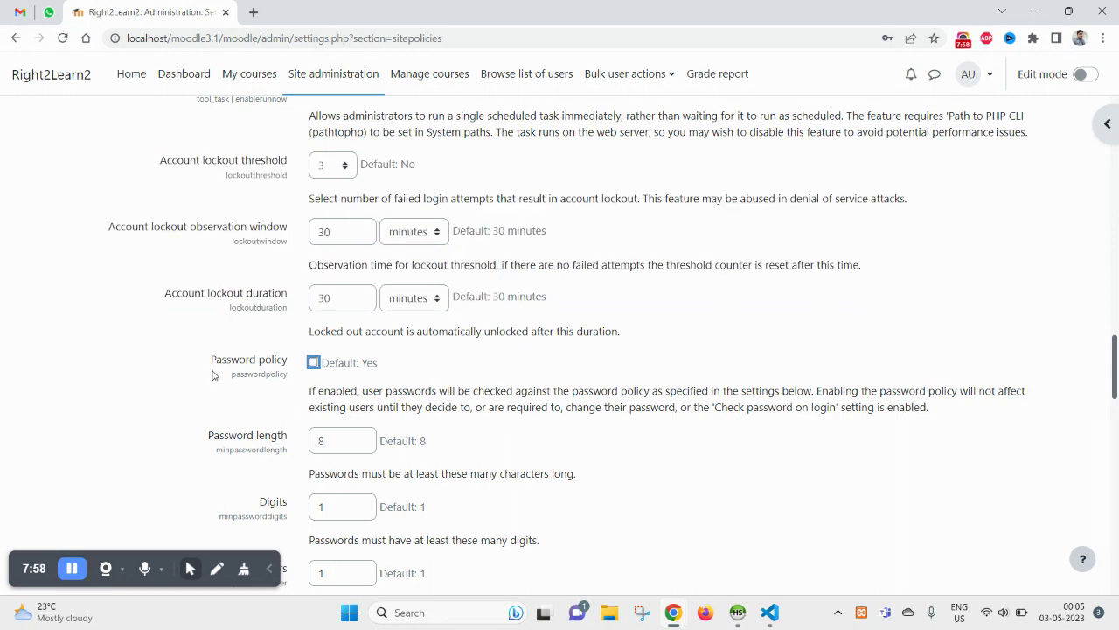
click(209, 352)
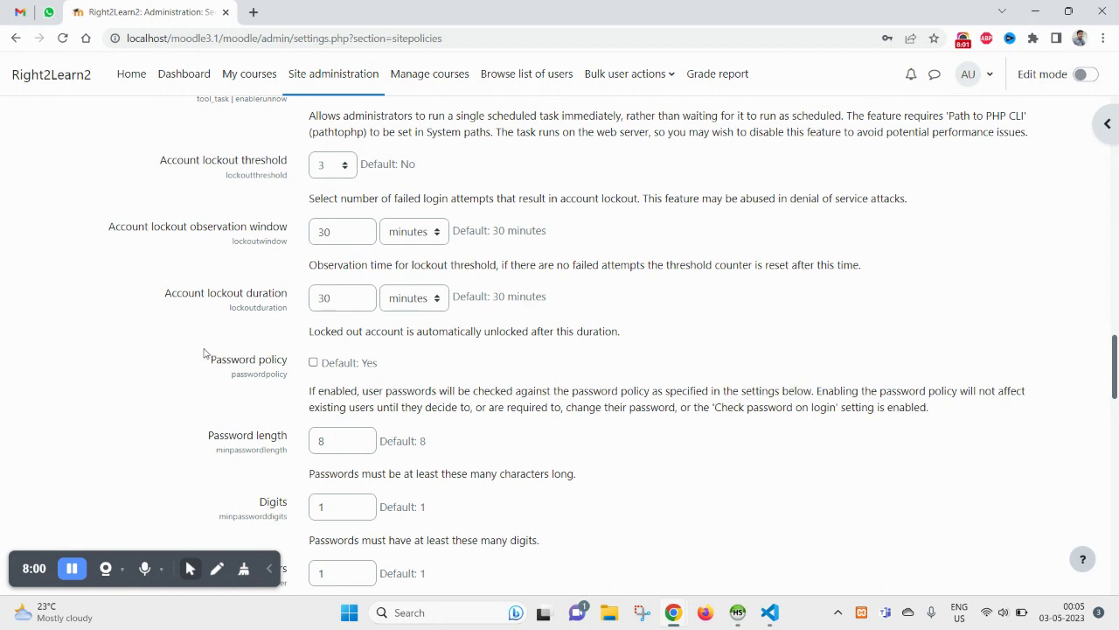